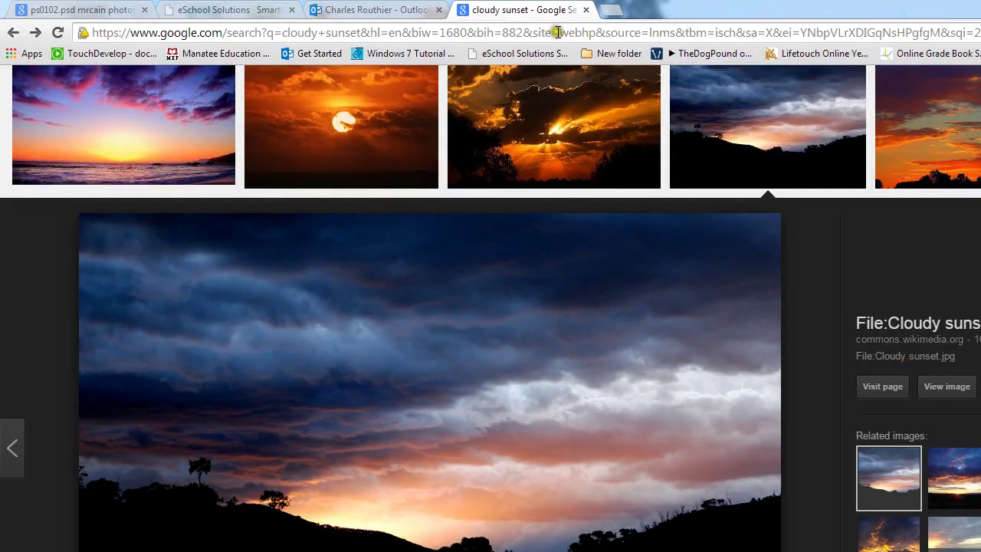
Search Google for "cloudy sunset" from google.com and show the image results
click(268, 33)
text(google.com)
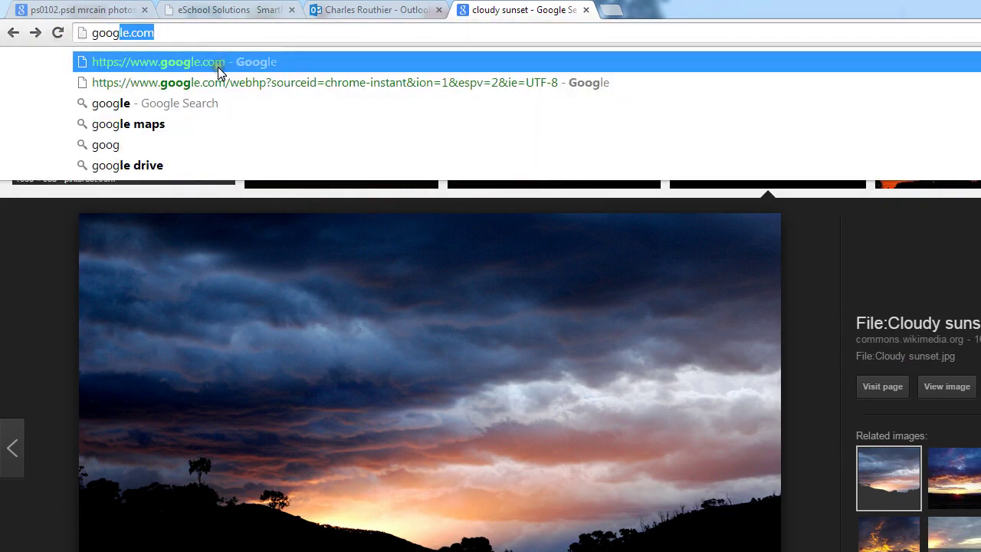
key(Return)
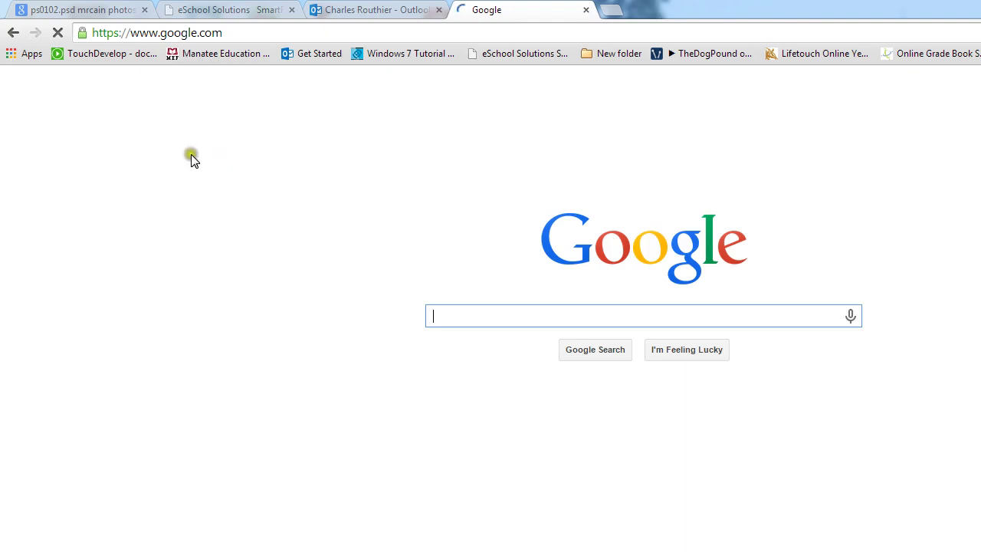
text(cloud)
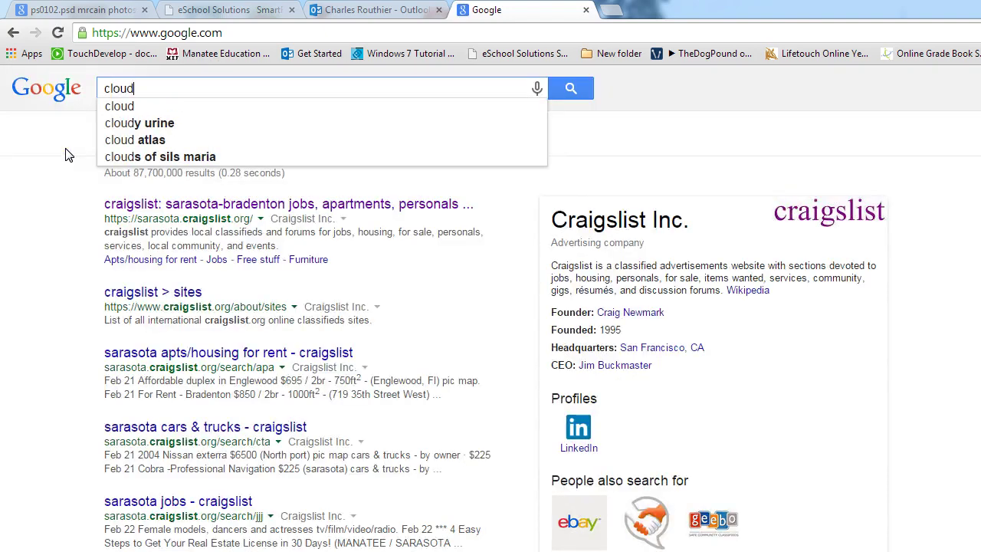
text(y sunset)
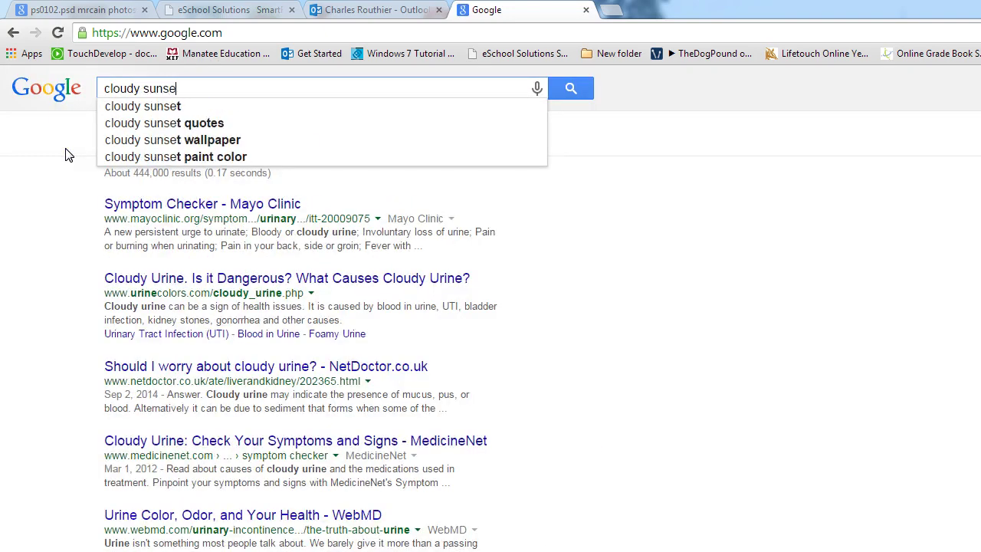
click(13, 145)
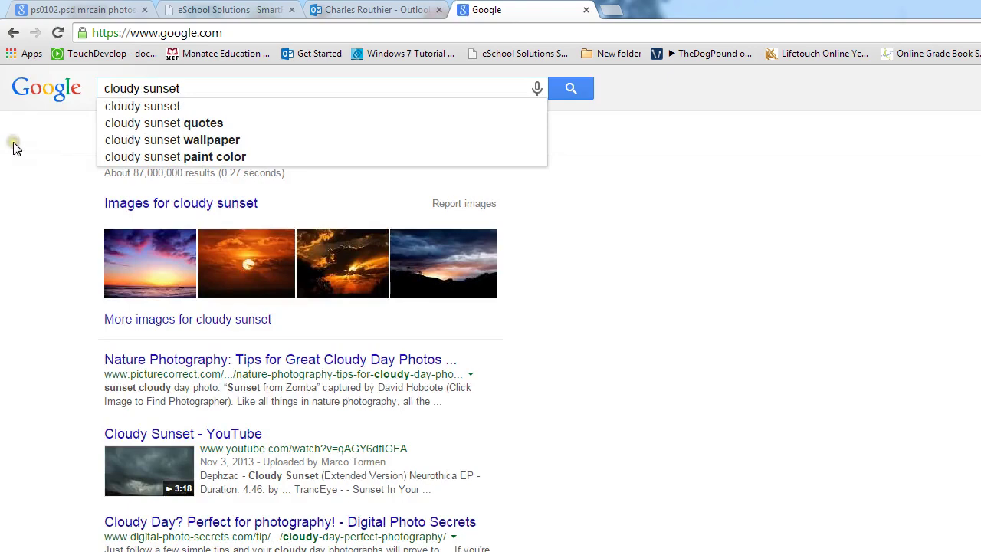
click(172, 132)
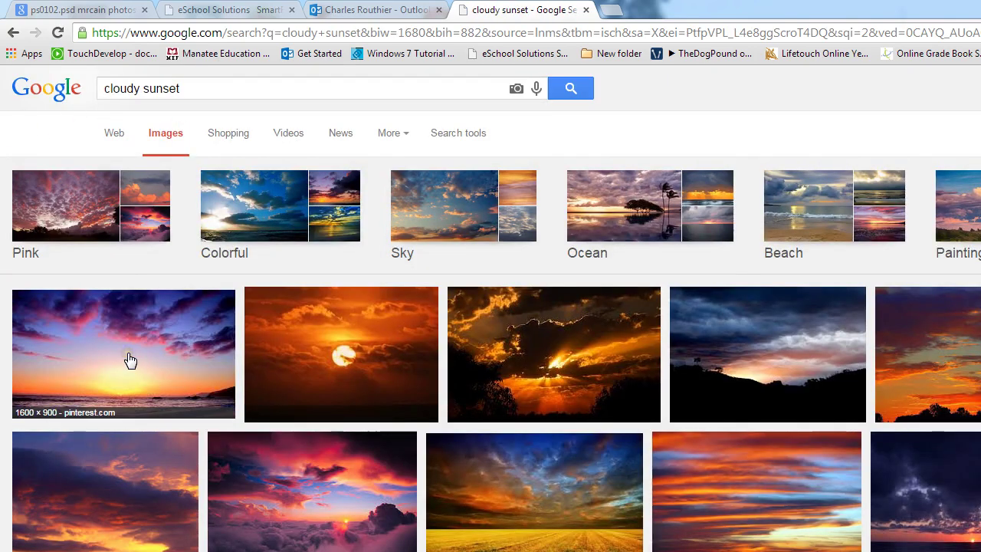
click(117, 361)
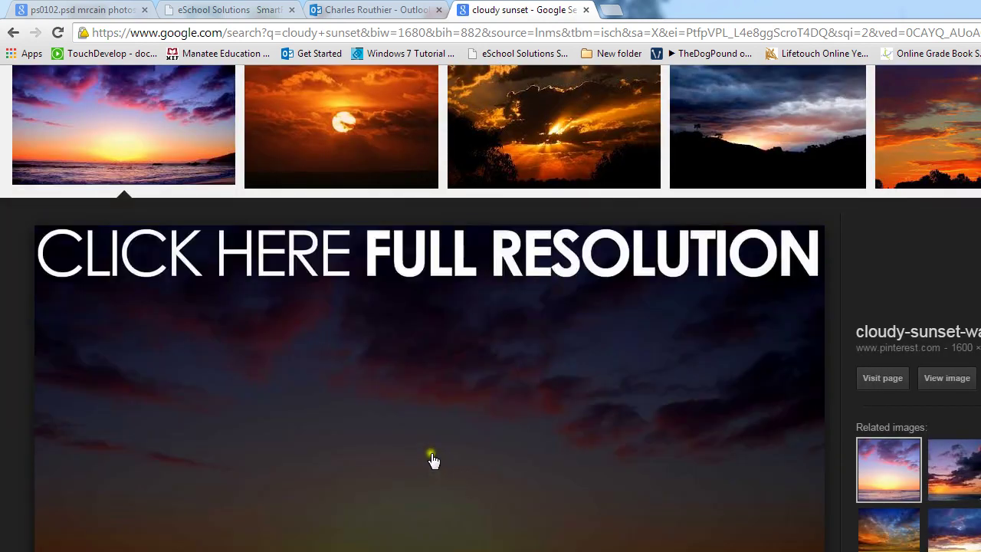
click(13, 32)
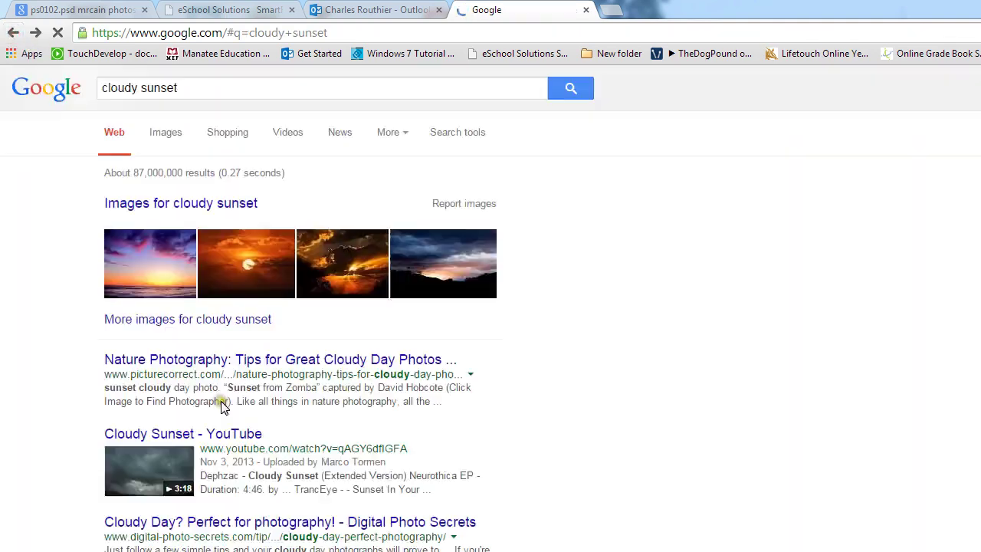
click(165, 133)
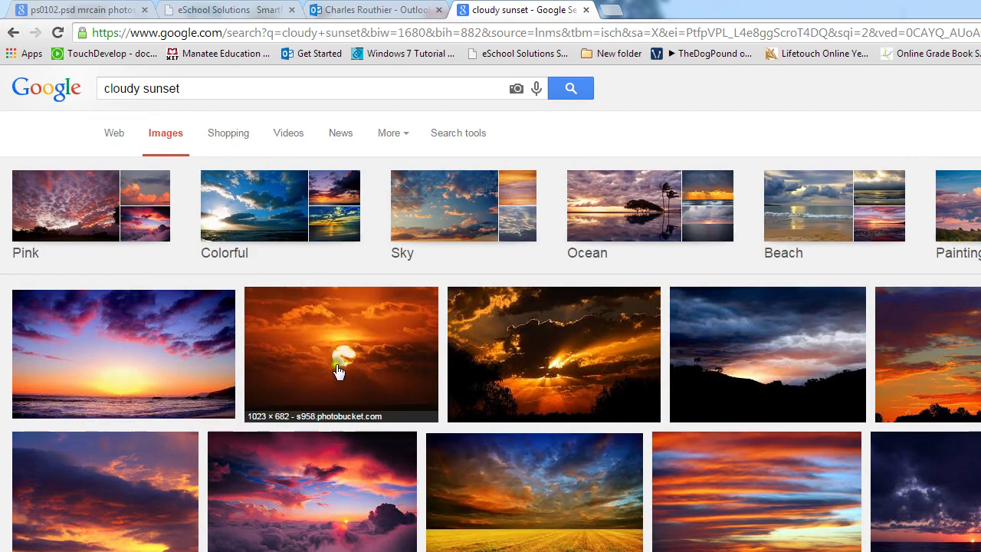
Save the preview of the golden sunset with sun rays behind dark clouds to the Pictures library as "cloudy sunset"
click(549, 368)
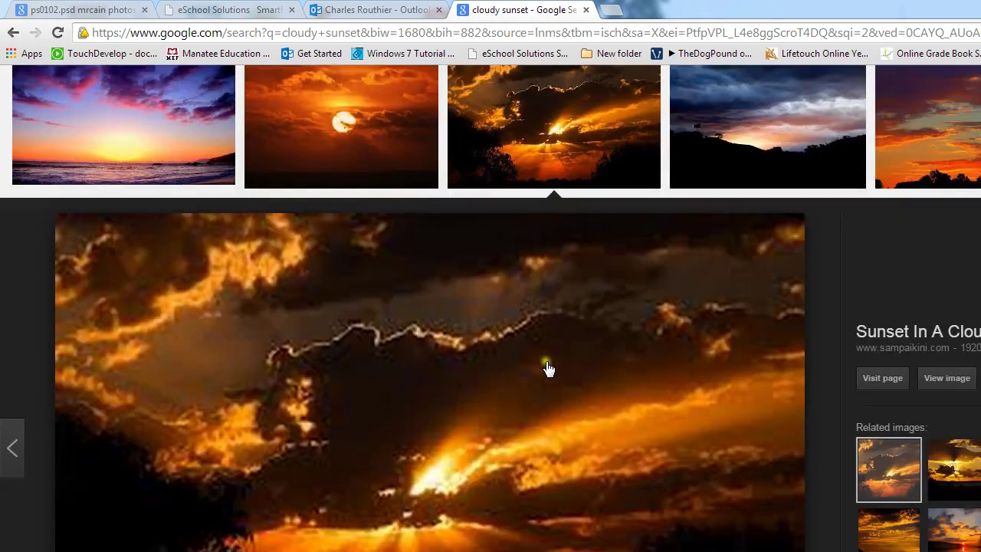
right_click(425, 428)
click(519, 529)
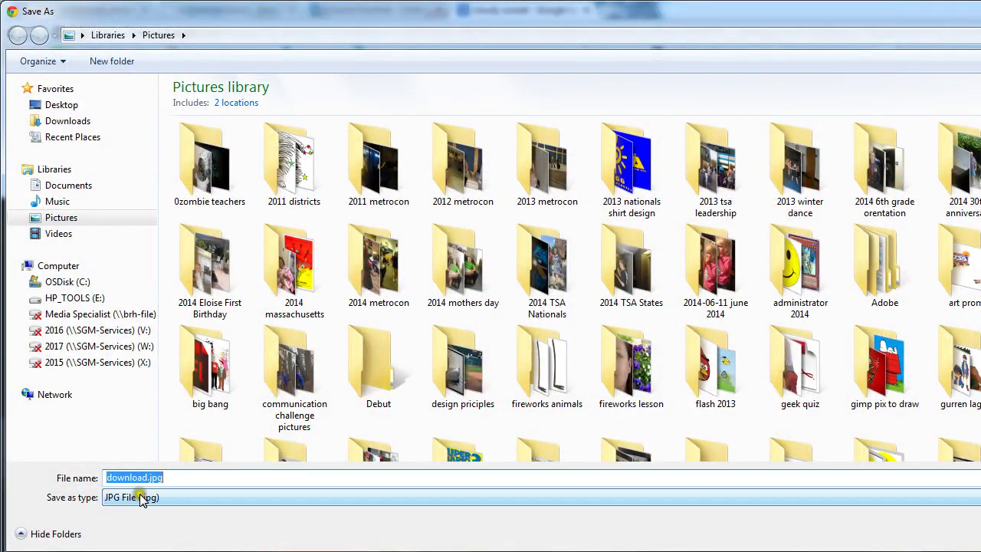
text(c:)
text(lo)
text(udy)
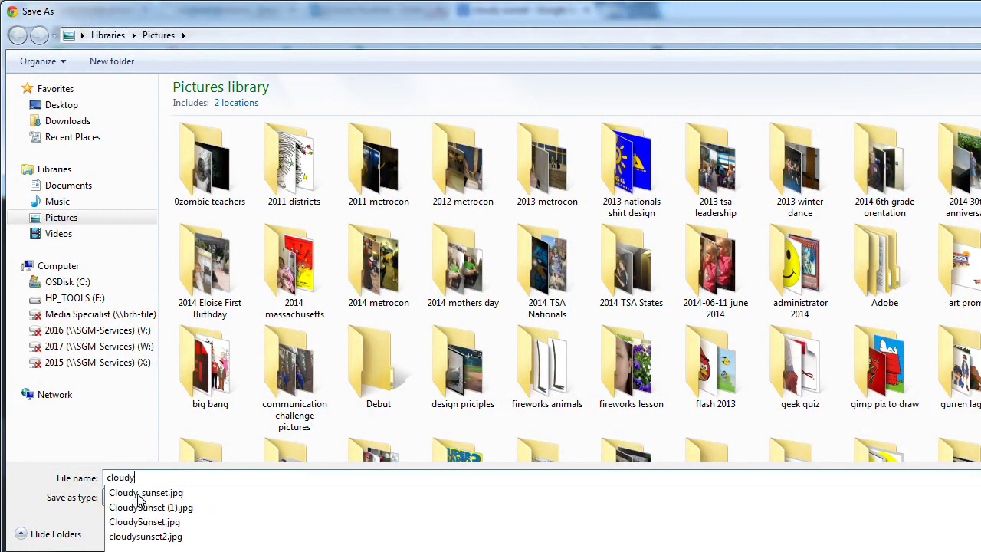
text( sunset)
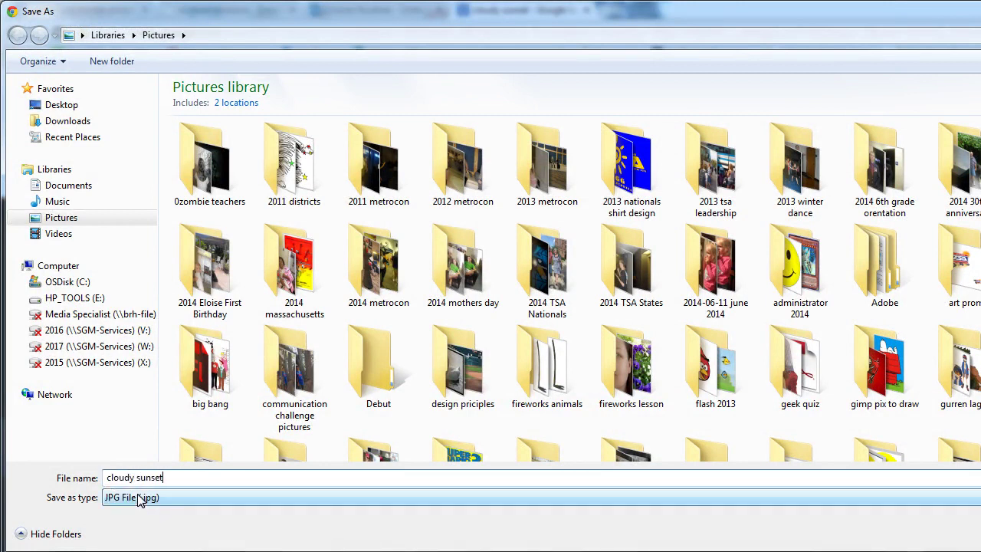
key(Return)
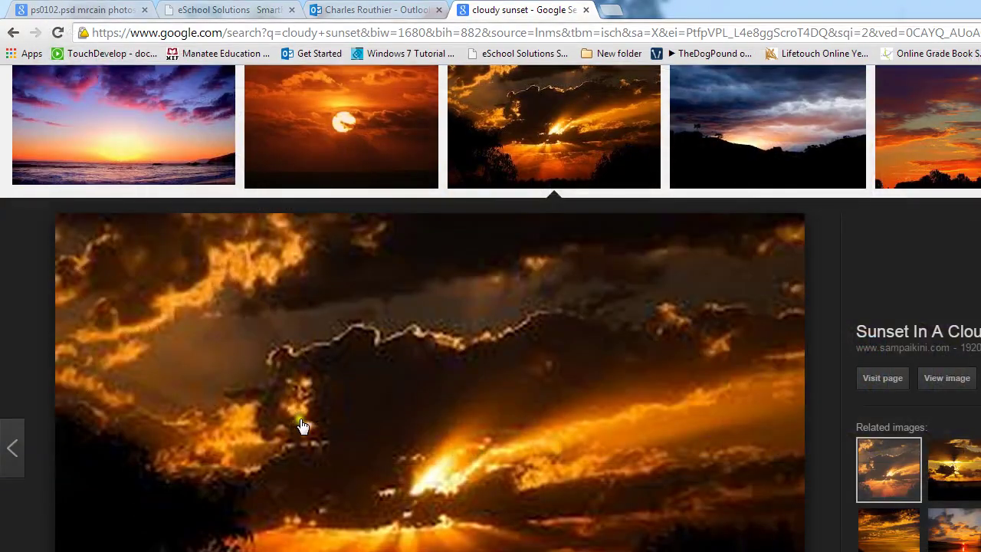
click(784, 135)
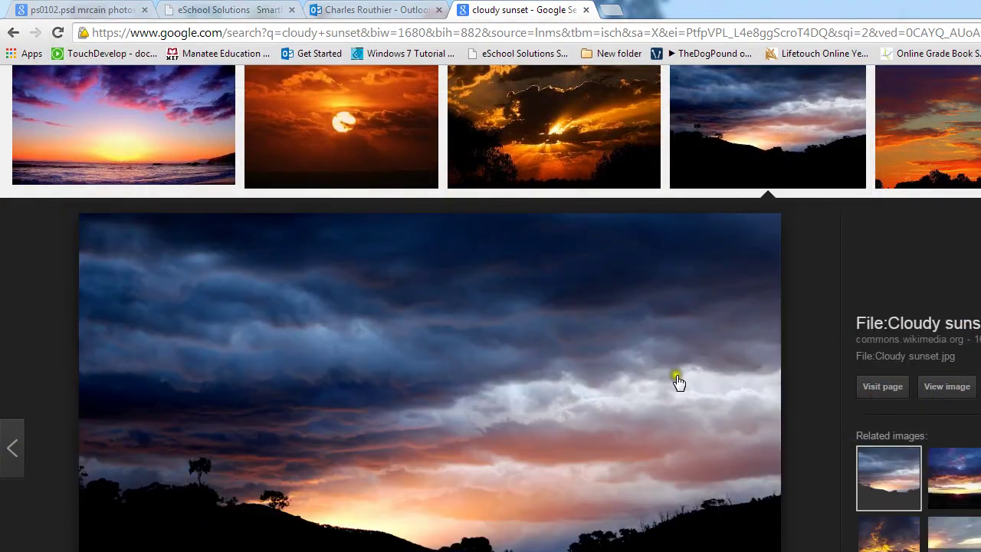
right_click(347, 420)
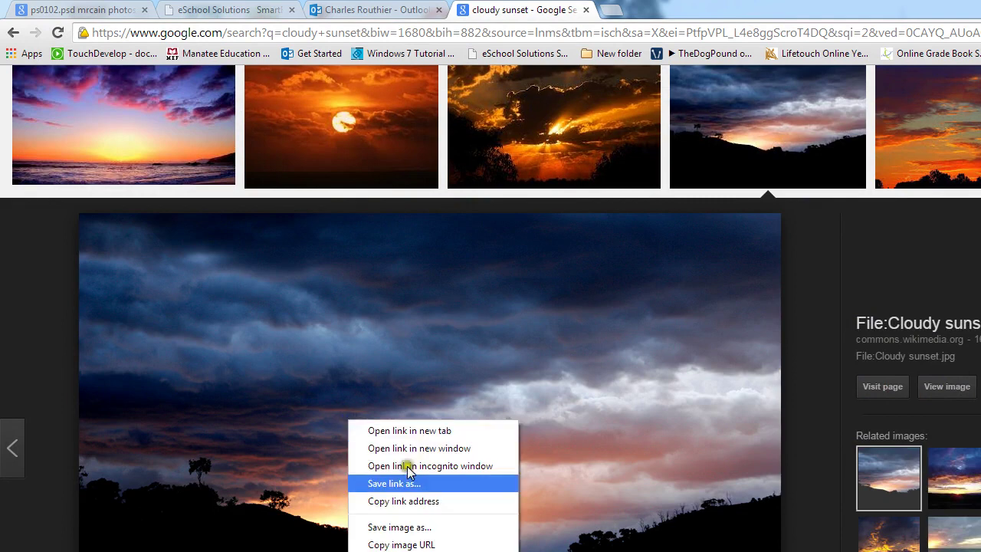
click(419, 536)
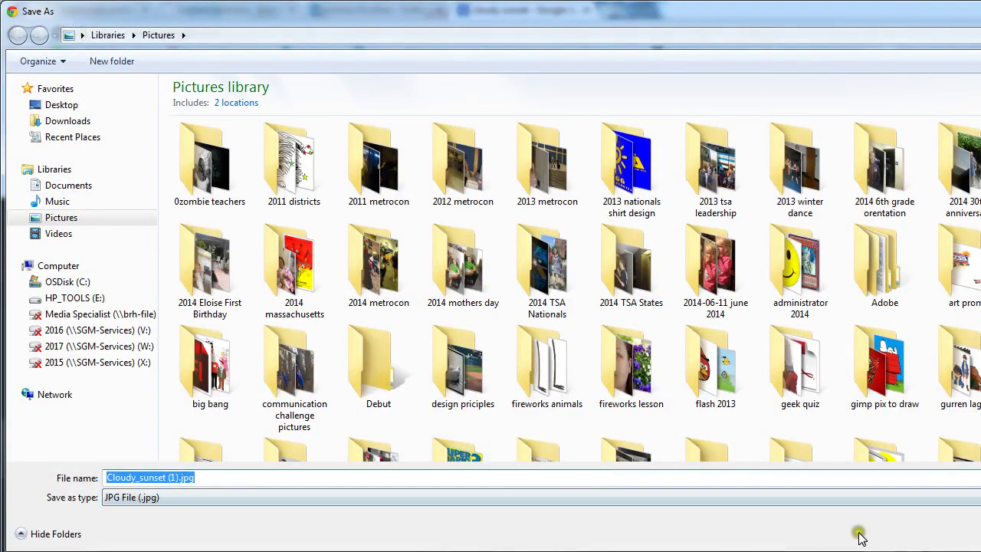
key(Escape)
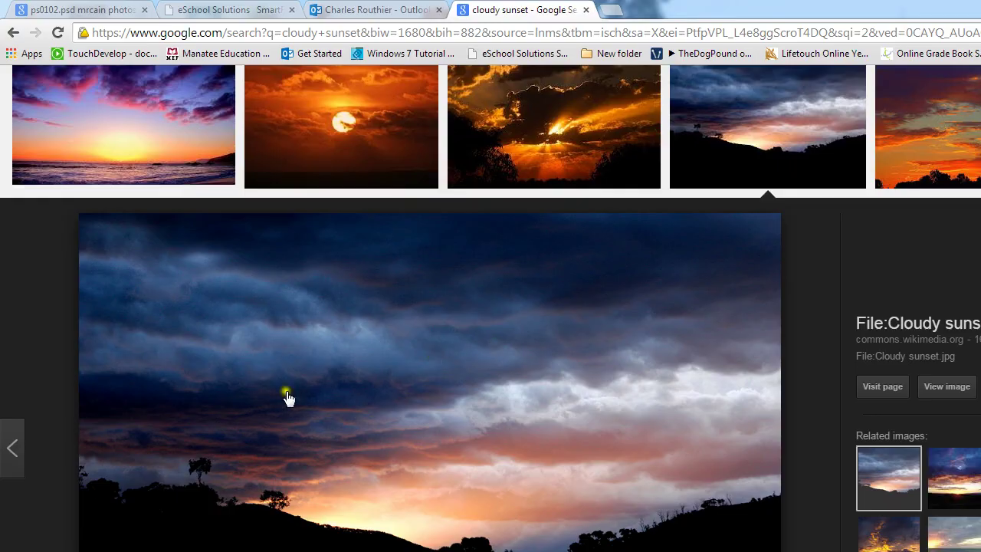
Switch to Photoshop and look through My Pictures in the Open dialog for the sunset images and the downhill skier project file
click(374, 551)
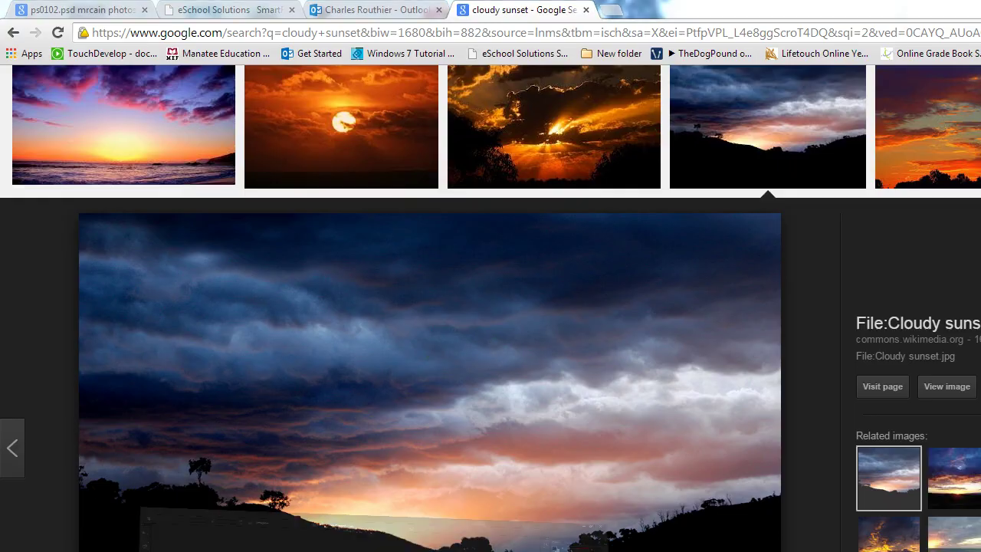
click(454, 546)
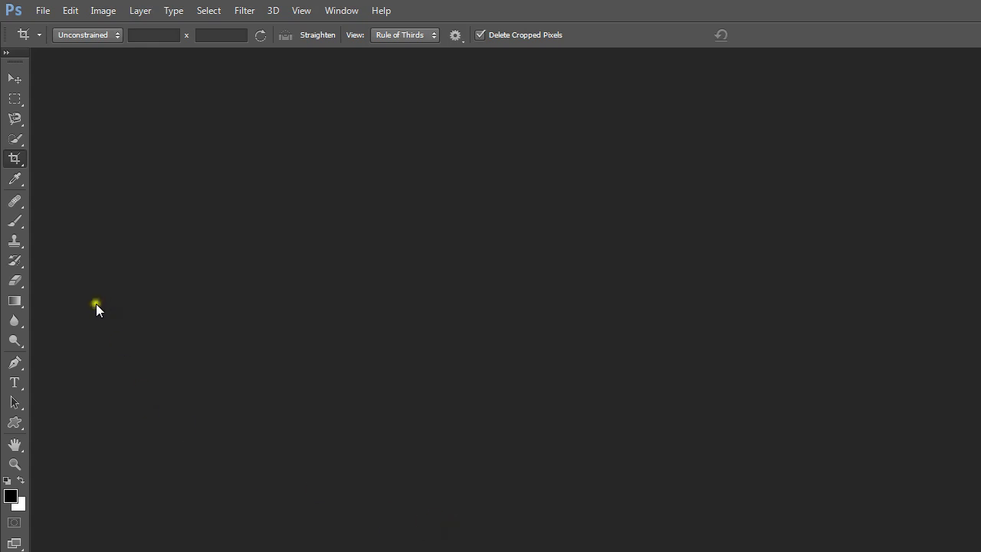
click(43, 11)
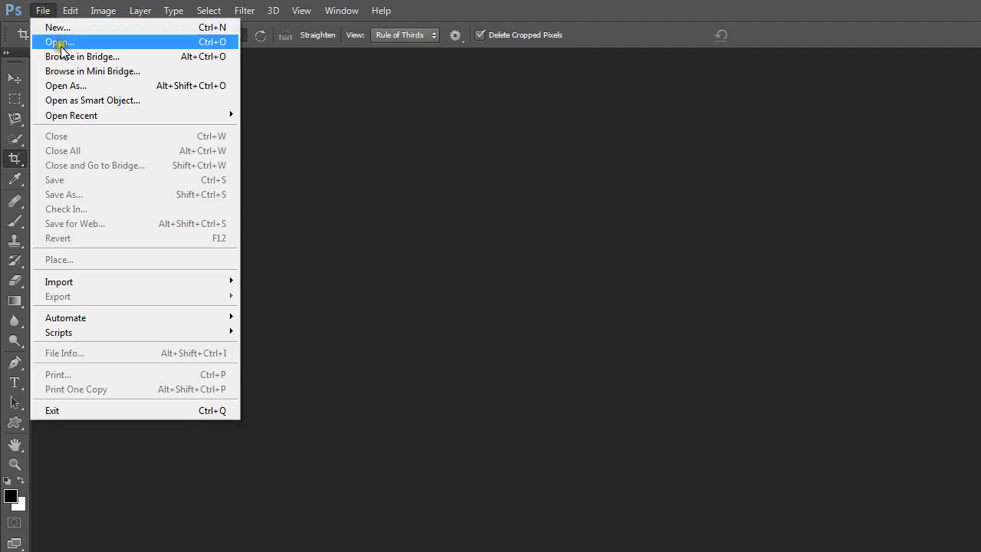
click(59, 42)
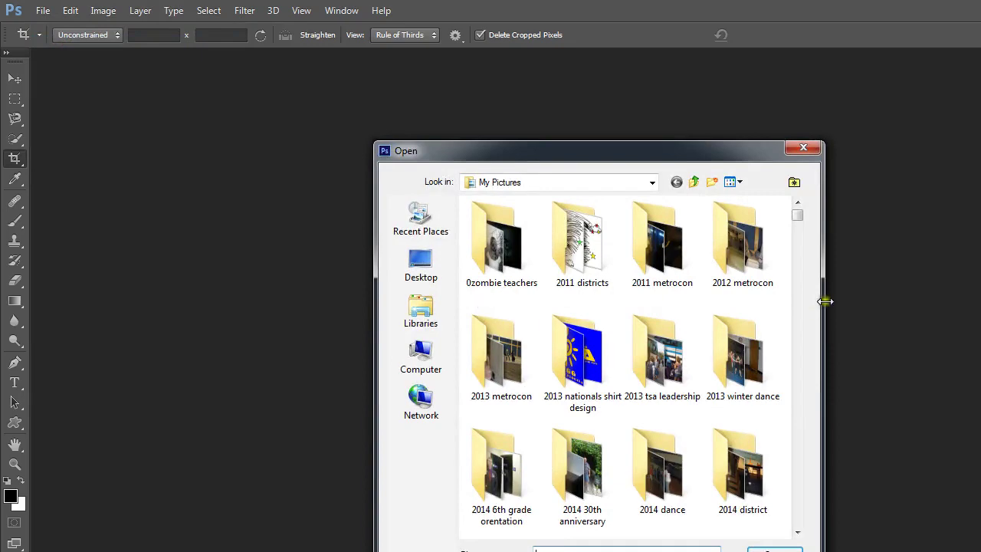
drag(800, 216, 798, 304)
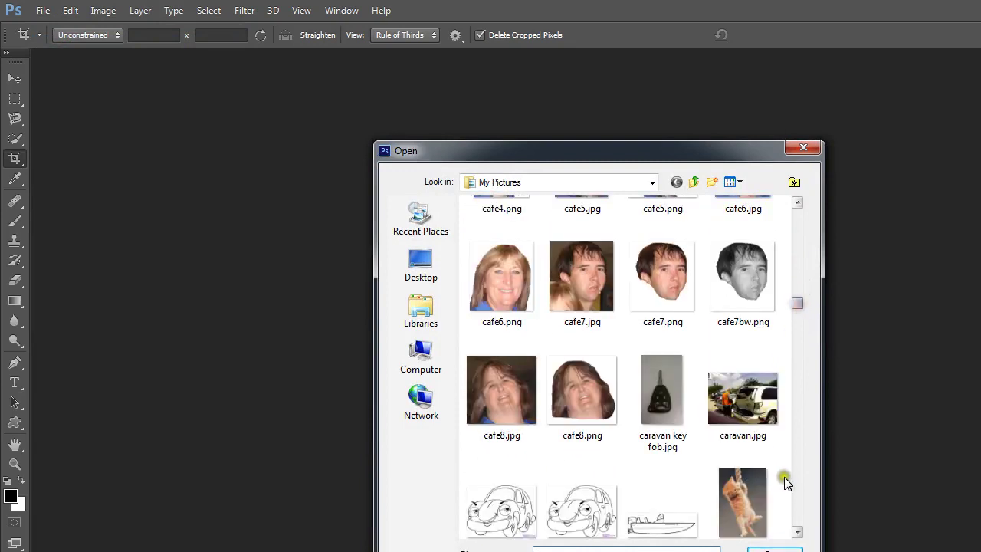
click(796, 513)
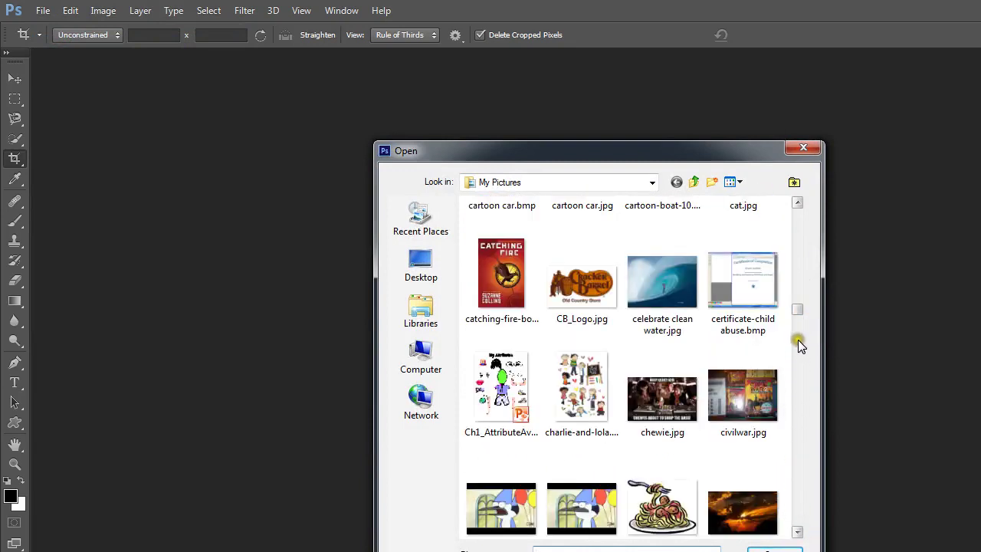
click(798, 507)
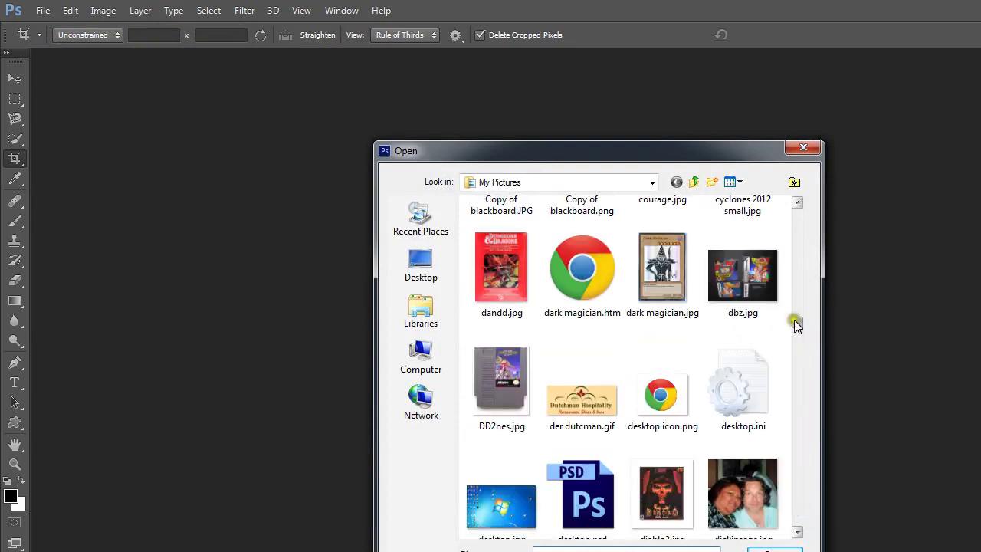
click(798, 229)
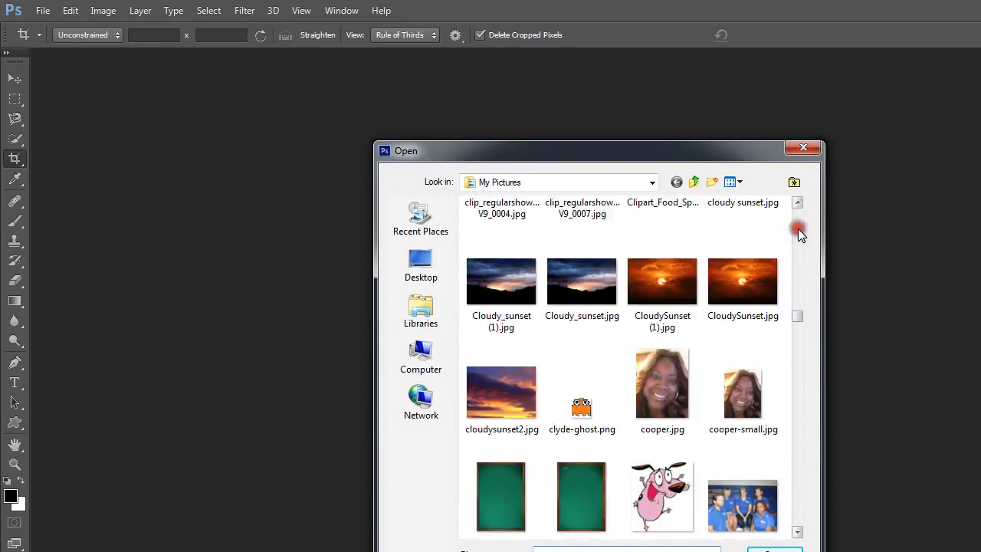
click(797, 532)
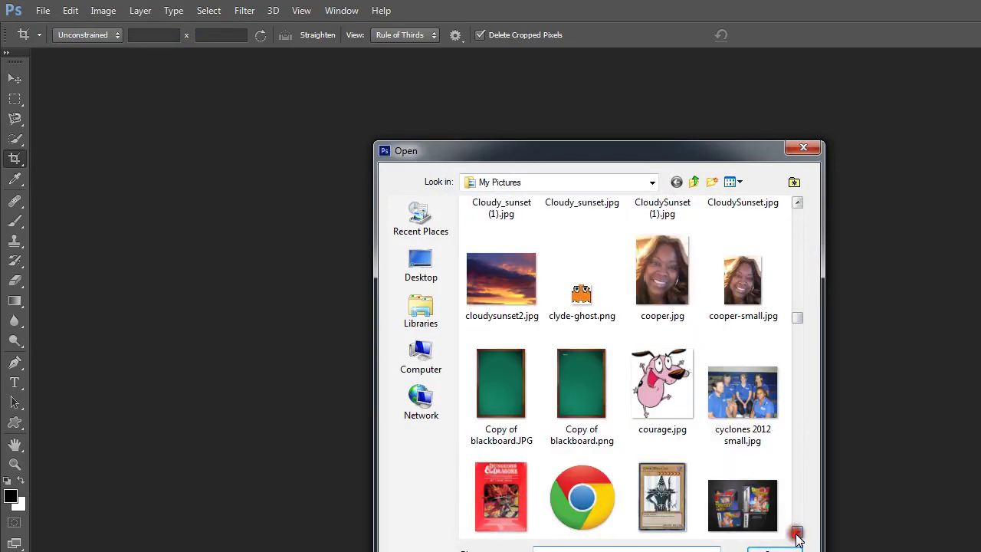
click(797, 535)
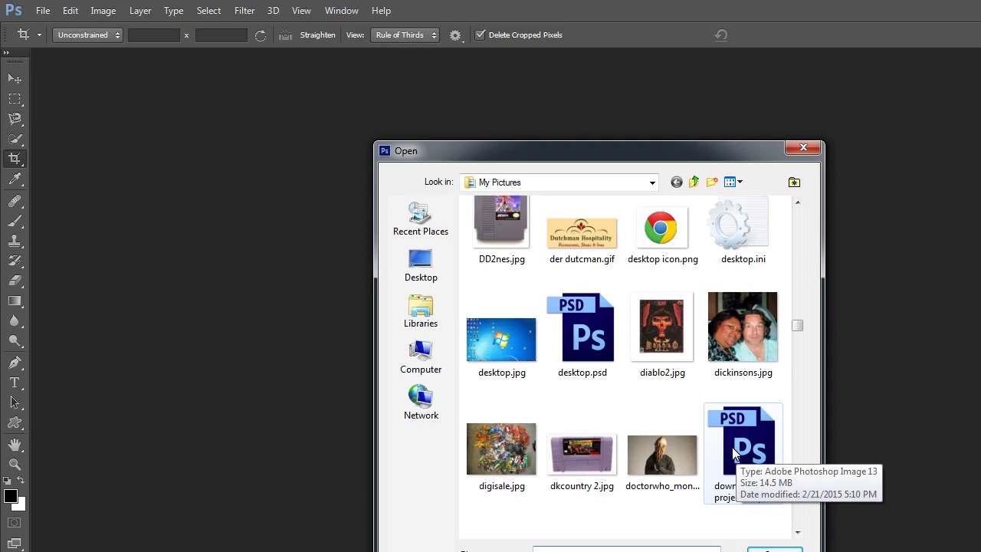
click(808, 148)
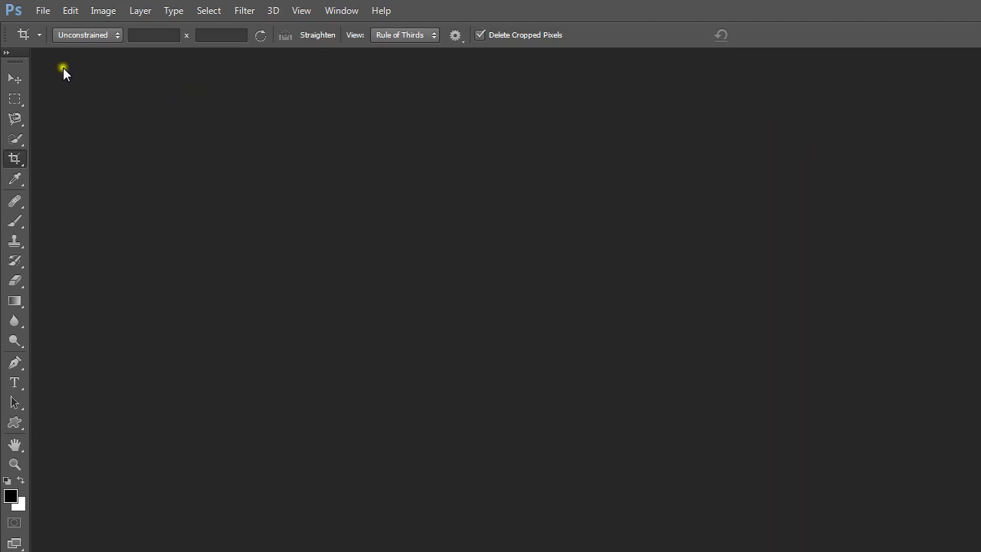
Open Adobe Bridge from Photoshop and browse the image files in My Pictures
click(43, 13)
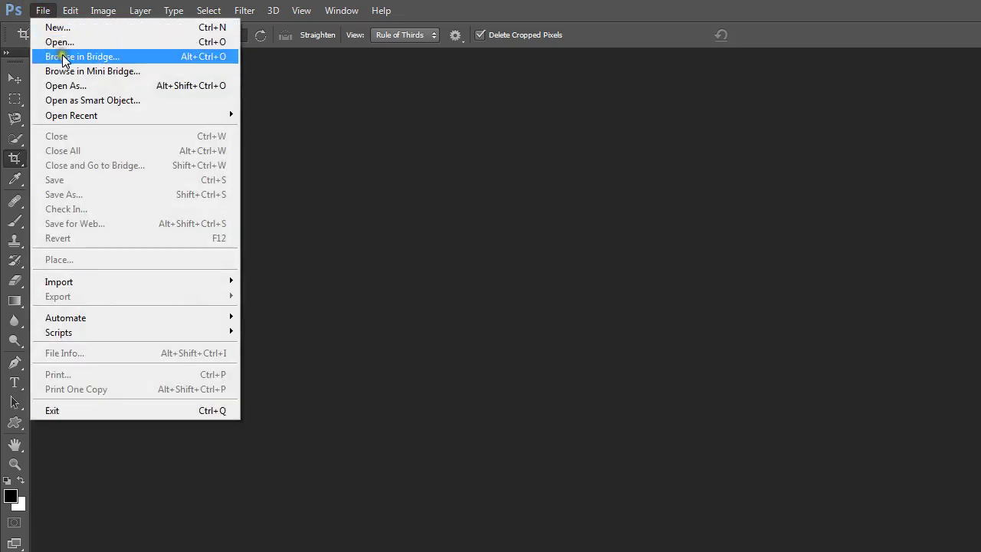
click(102, 57)
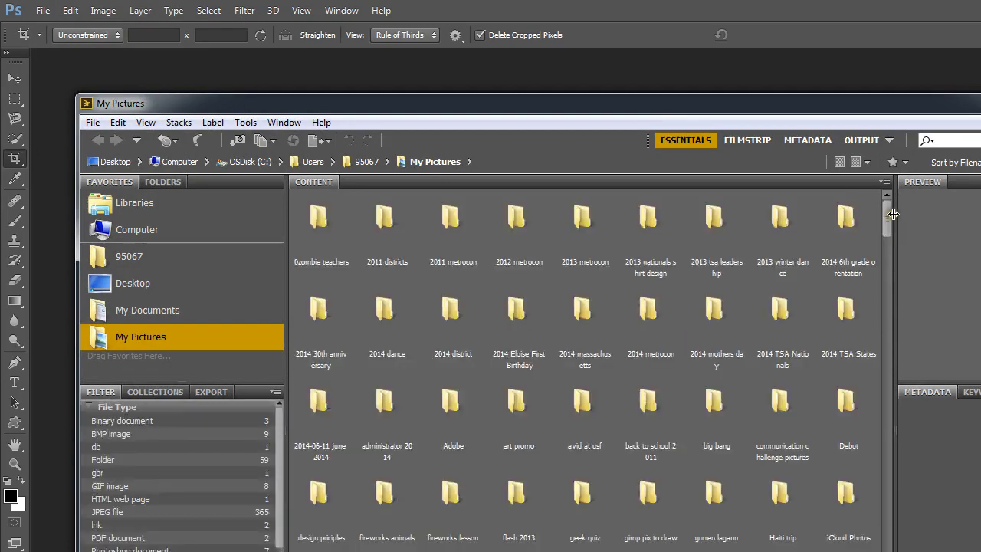
drag(887, 216, 892, 282)
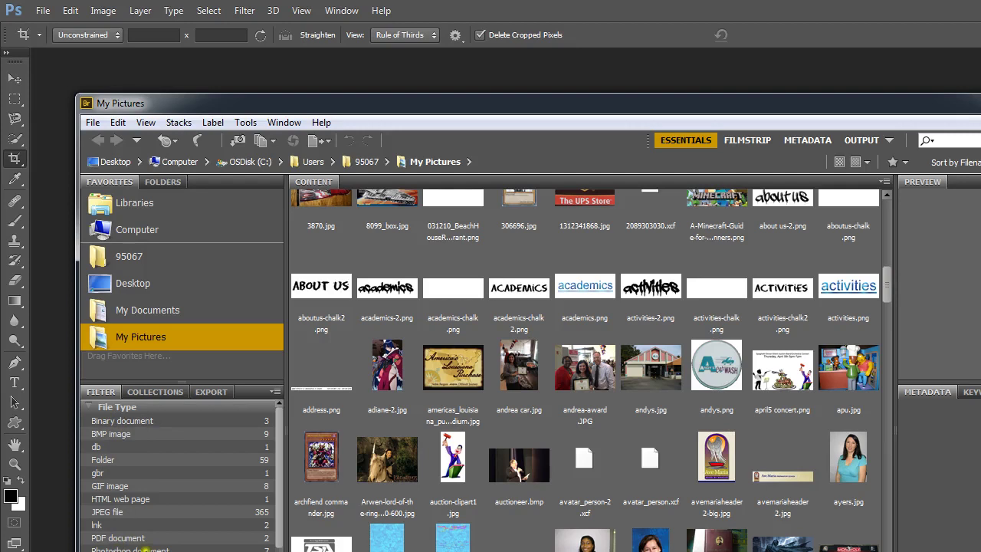
Filter the My Pictures content by the Photoshop document file type and clear the file type filters again
click(144, 549)
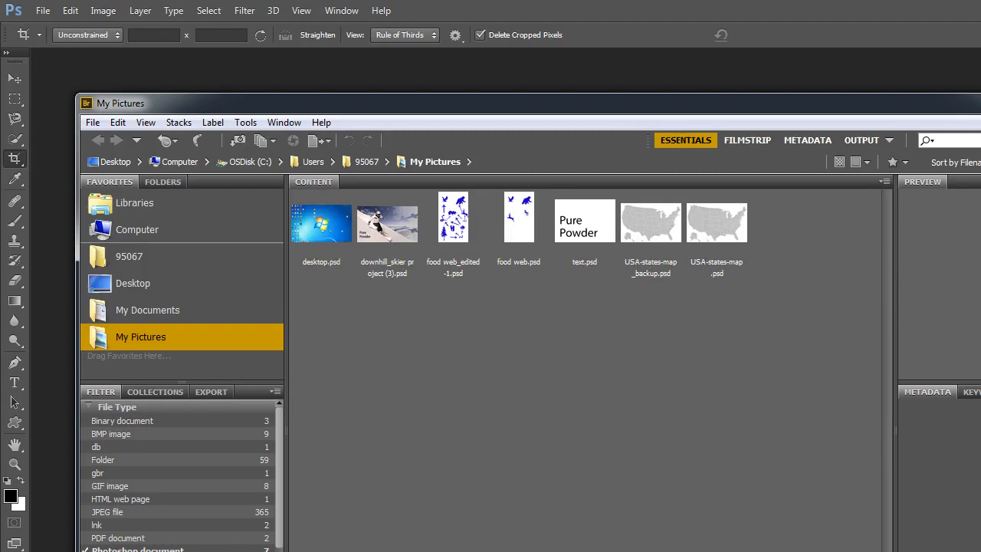
click(130, 550)
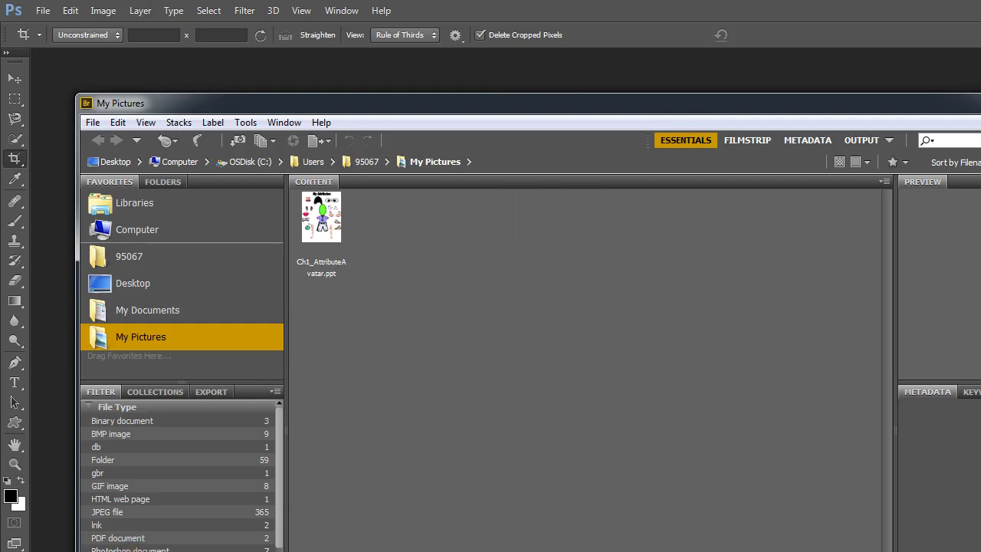
click(132, 551)
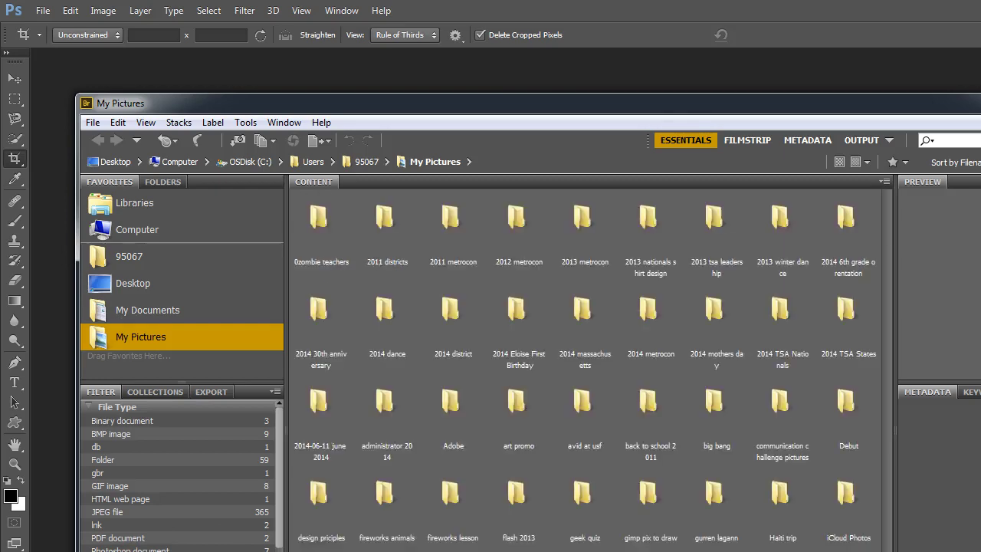
Filter the My Pictures content by the JPEG file type and open Cloudy_sunset (1).jpg in Photoshop
click(116, 512)
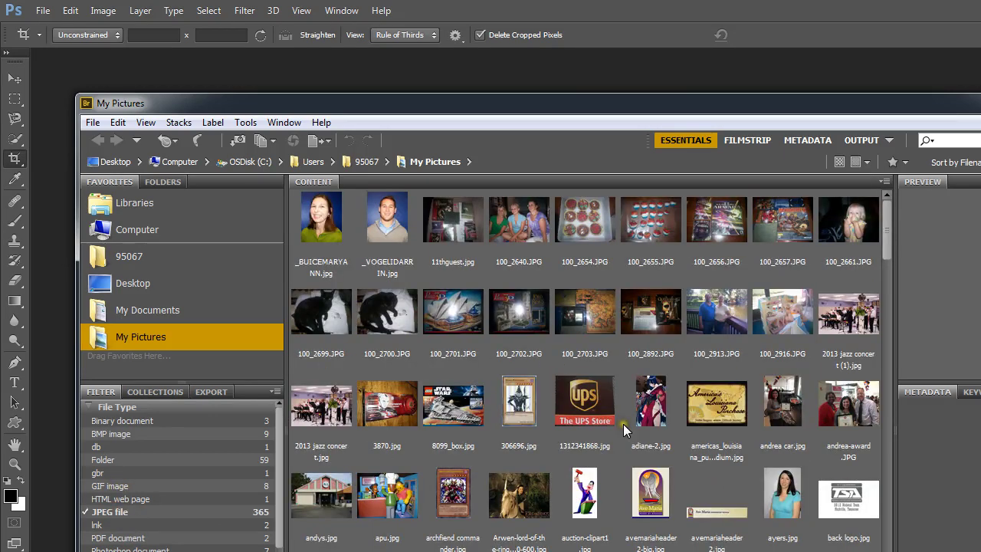
drag(887, 220, 887, 299)
click(518, 403)
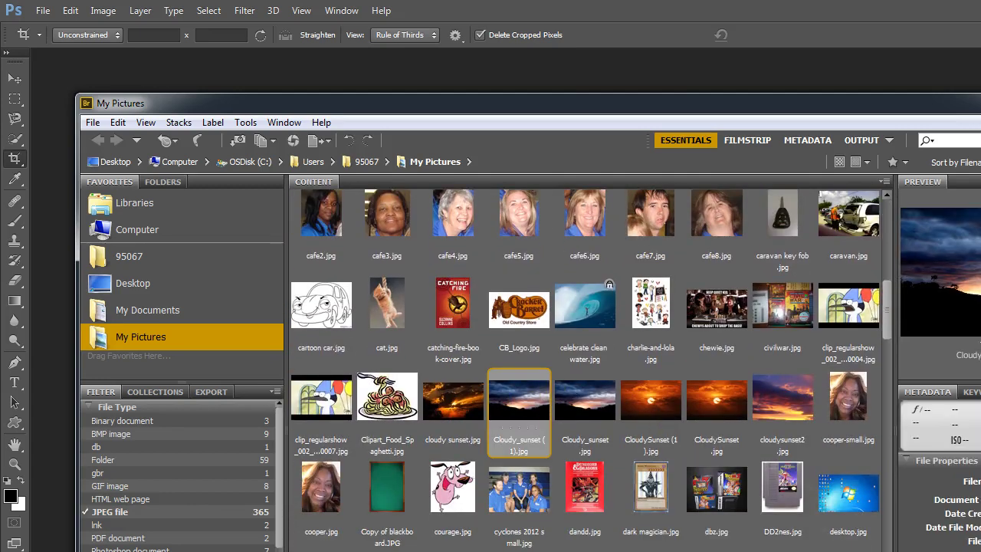
double_click(522, 405)
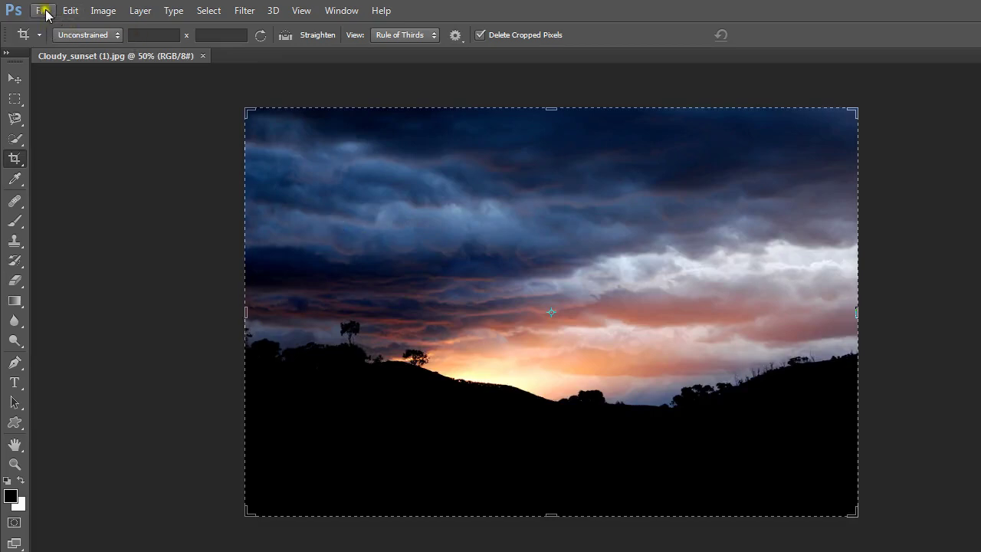
Open CloudySunset (1).jpg from Bridge as a second document and return to the Cloudy_sunset (1).jpg document
click(42, 10)
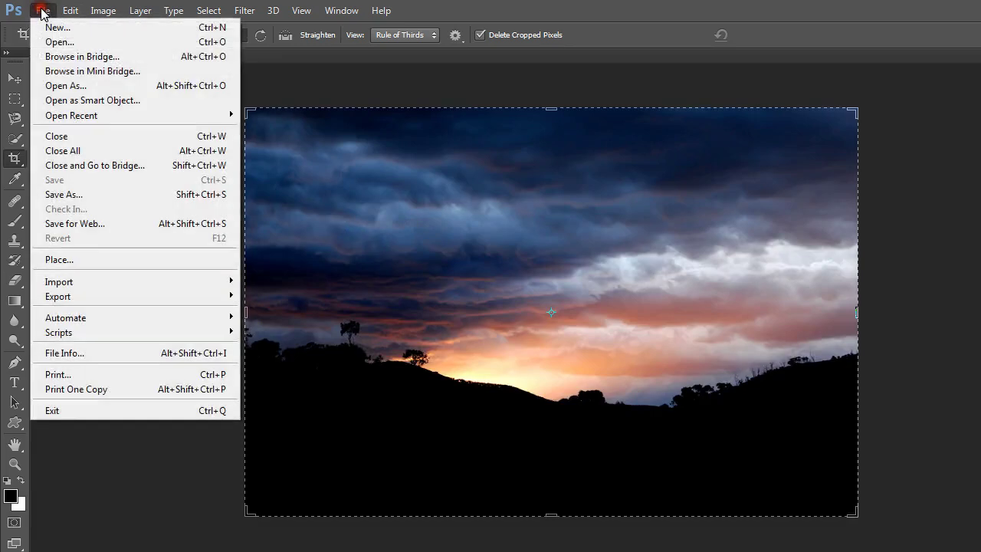
click(55, 56)
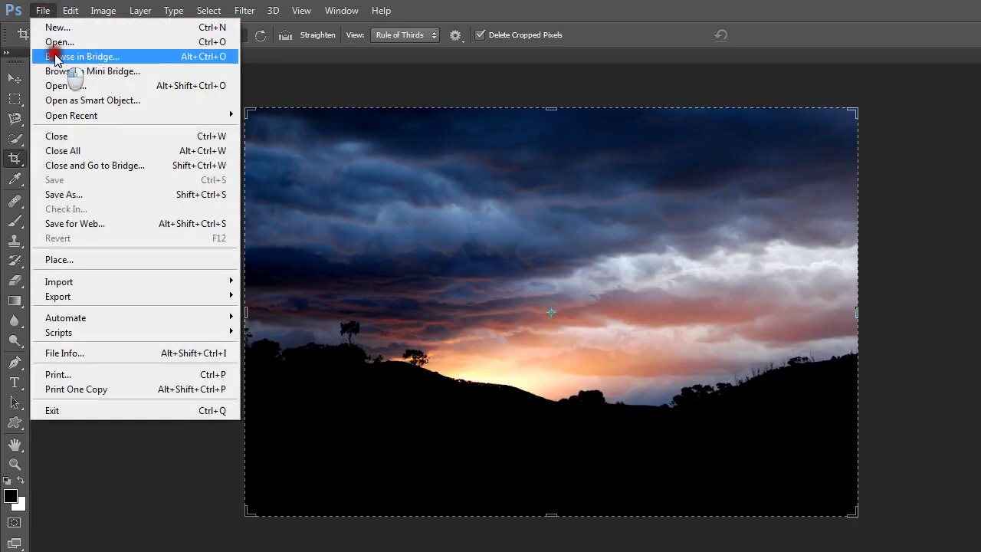
double_click(642, 400)
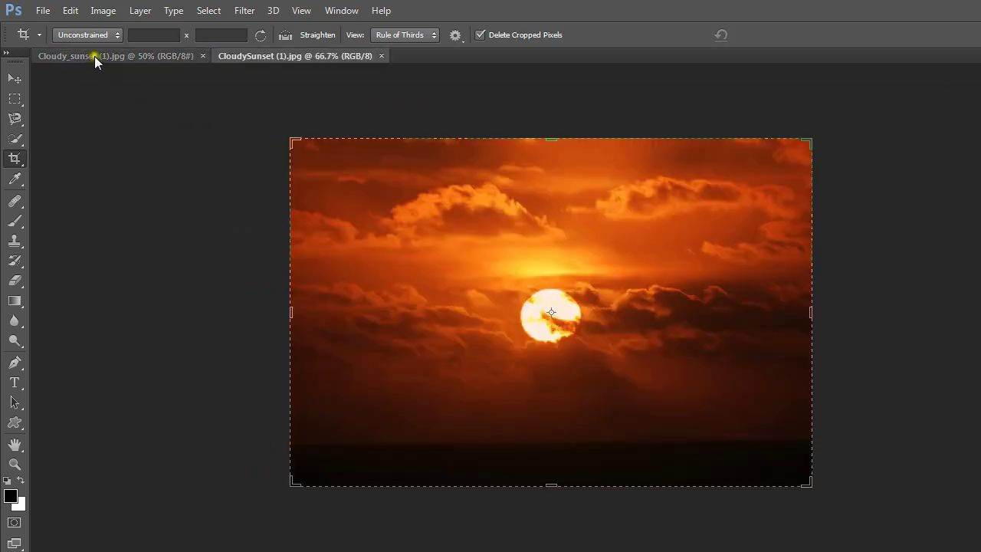
click(94, 56)
click(302, 60)
click(126, 55)
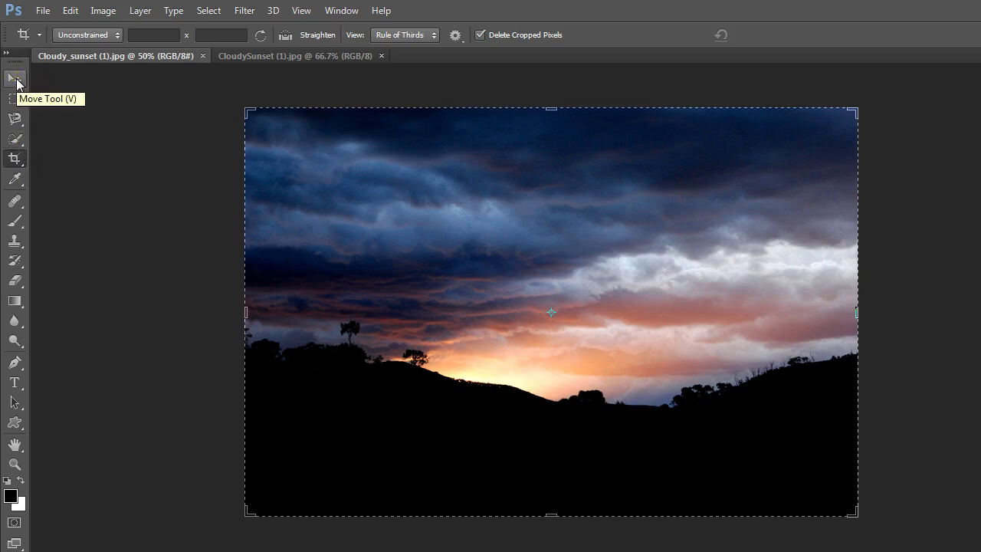
Set the lasso group to the standard Lasso Tool and look at the Quick Selection and Magic Wand variants
click(15, 122)
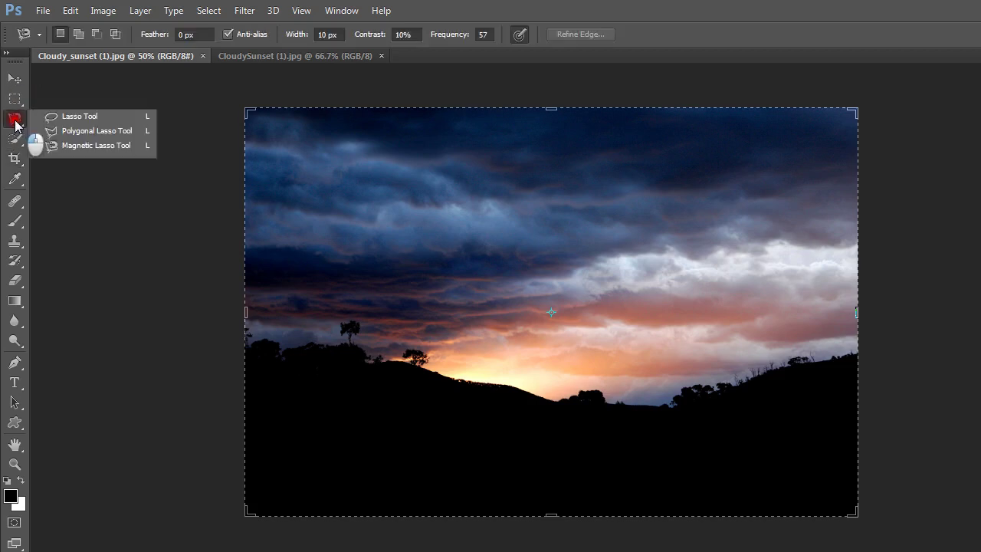
click(81, 116)
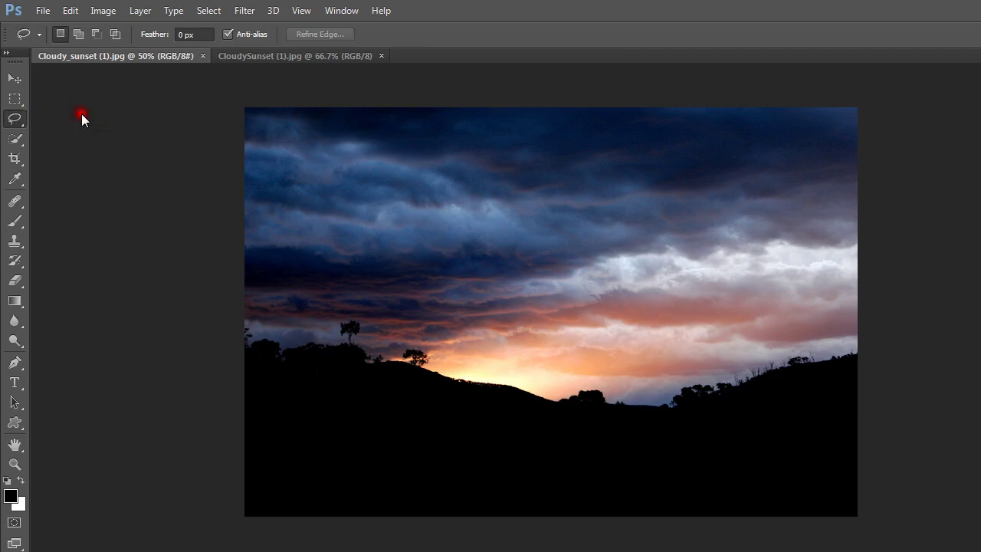
right_click(17, 146)
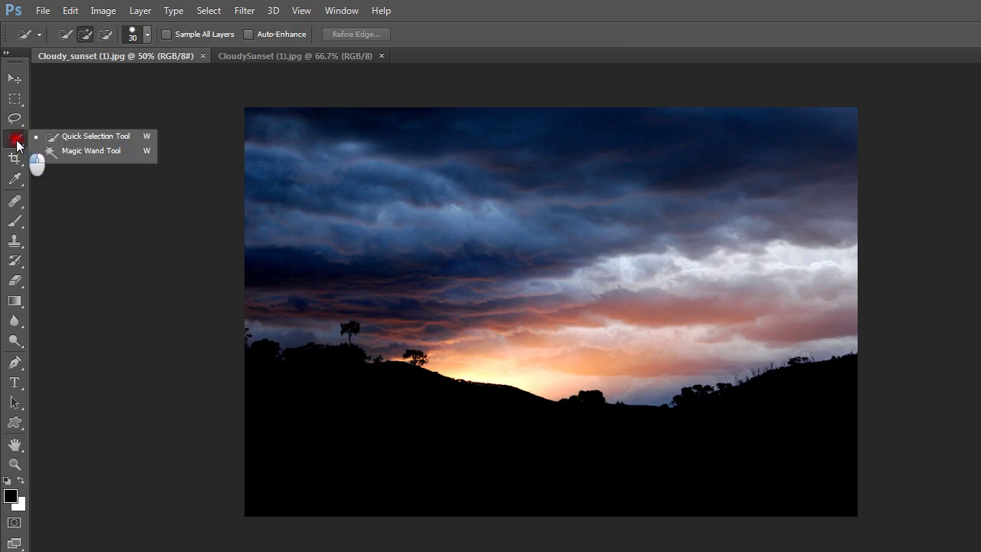
click(17, 145)
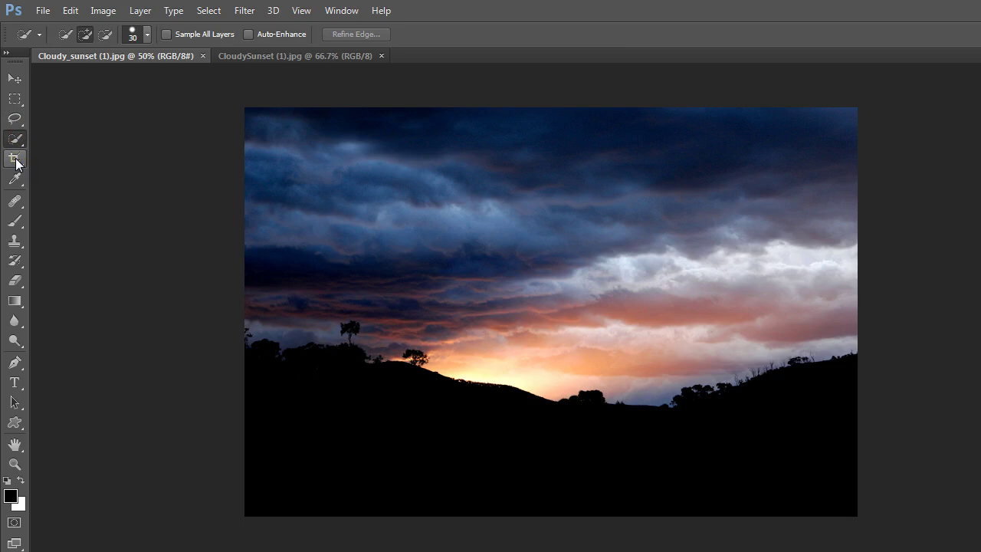
Look through the tool variants grouped under the Crop Tool and the Eyedropper Tool
click(16, 160)
right_click(16, 160)
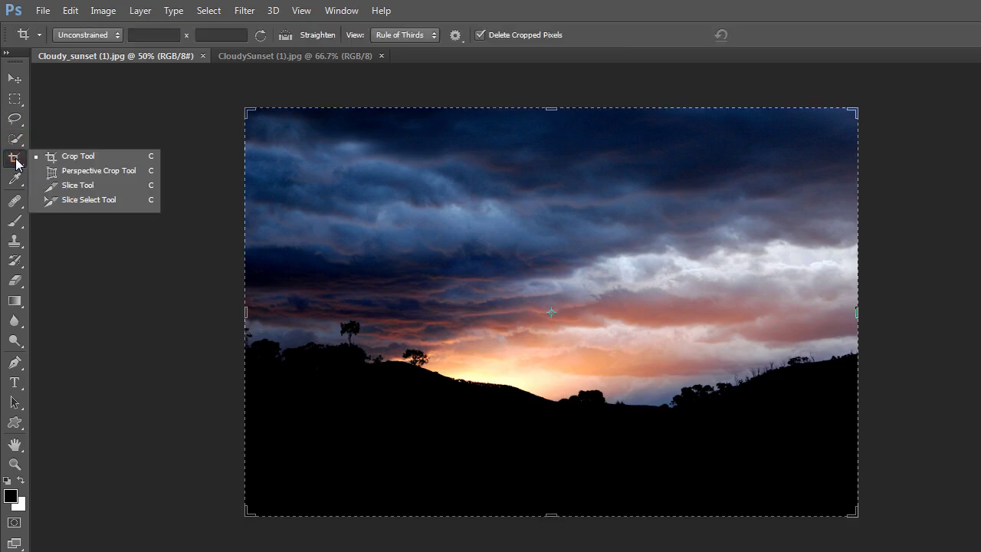
click(16, 160)
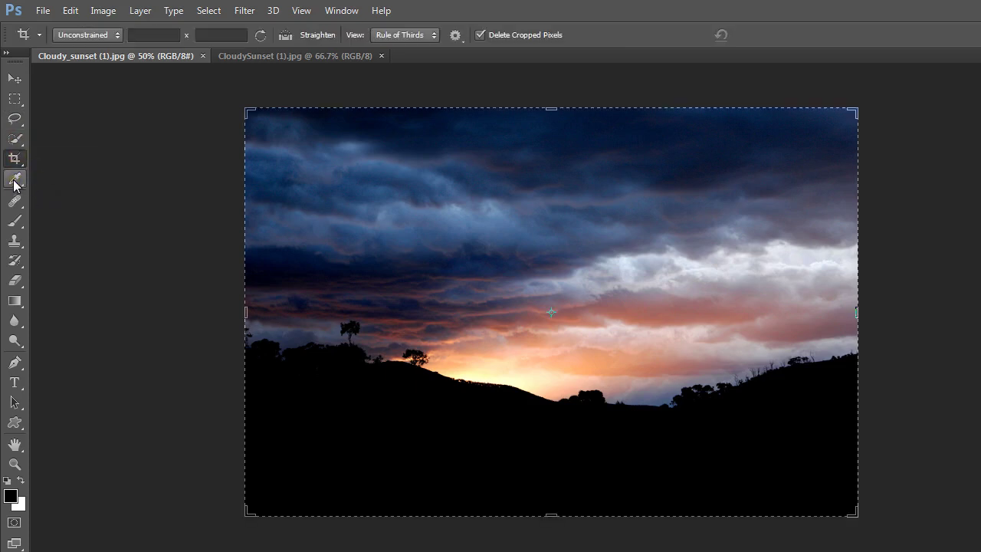
click(16, 181)
right_click(15, 181)
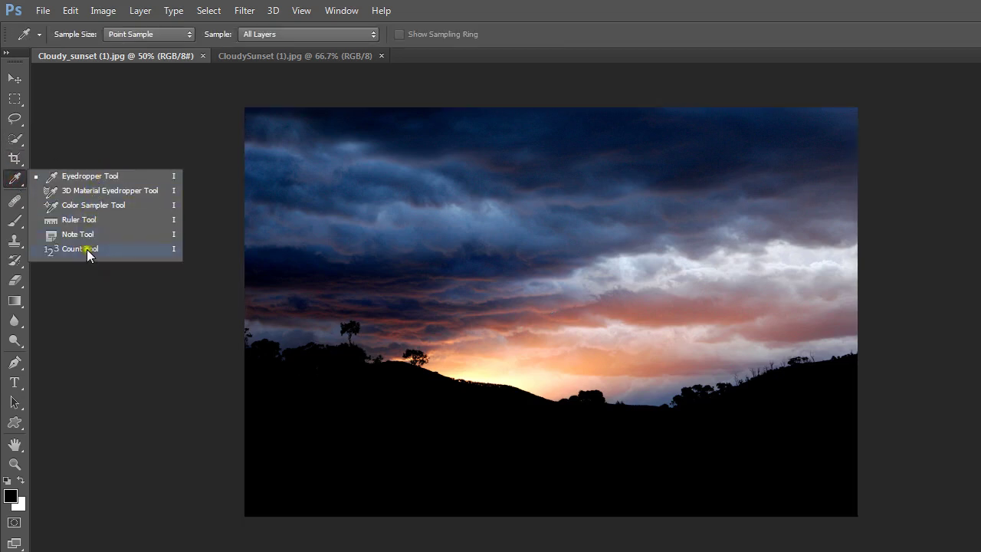
click(16, 181)
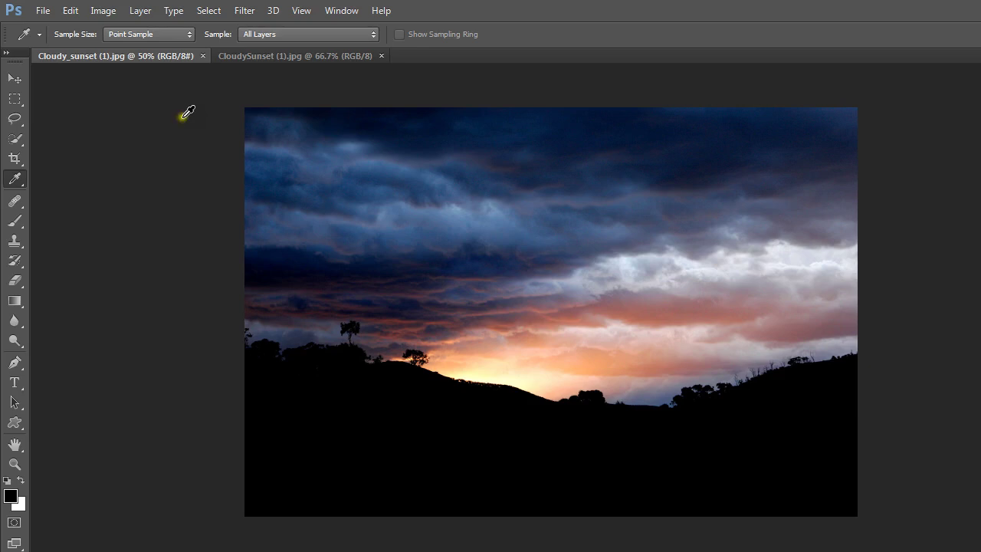
Look through the tool variants grouped under the Healing Brush, Brush and Clone Stamp tools
click(14, 205)
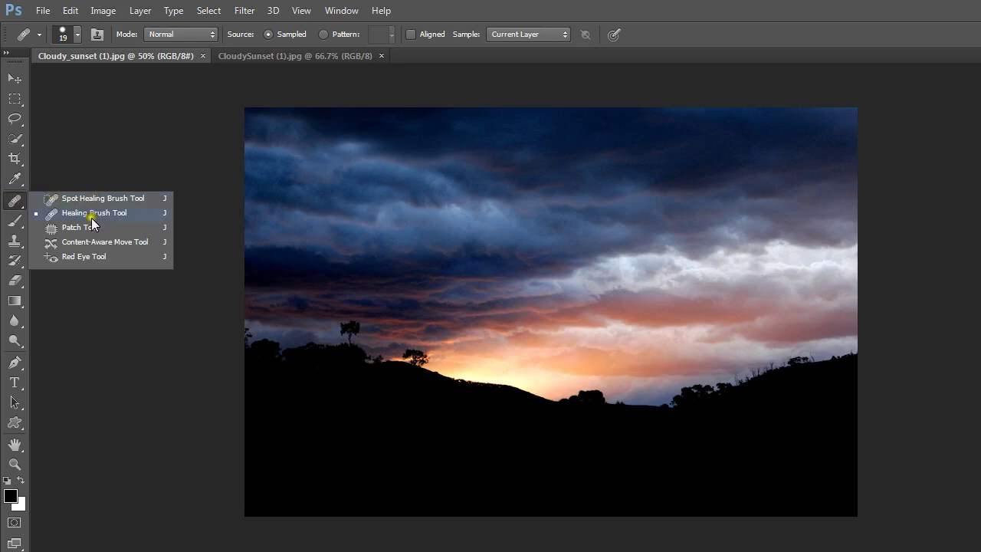
click(17, 226)
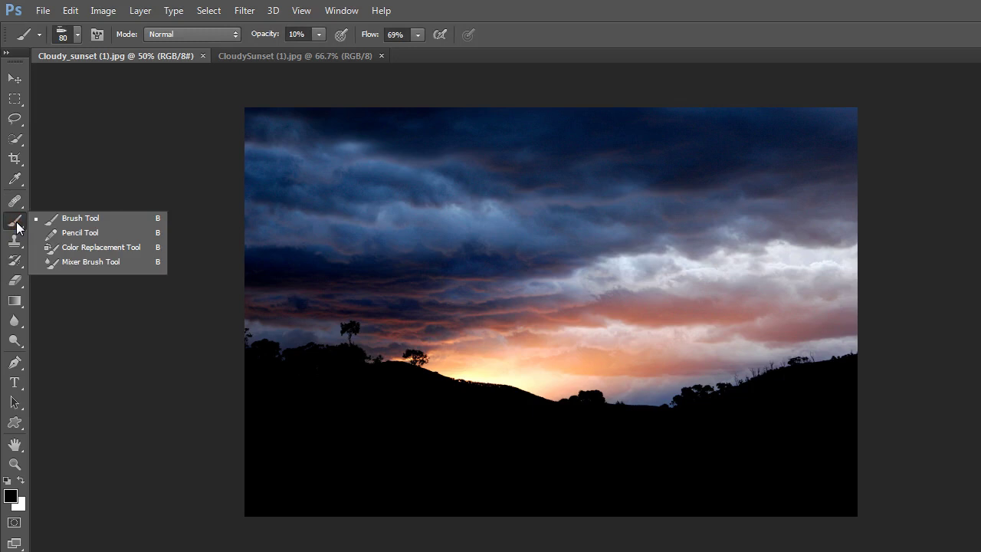
click(17, 228)
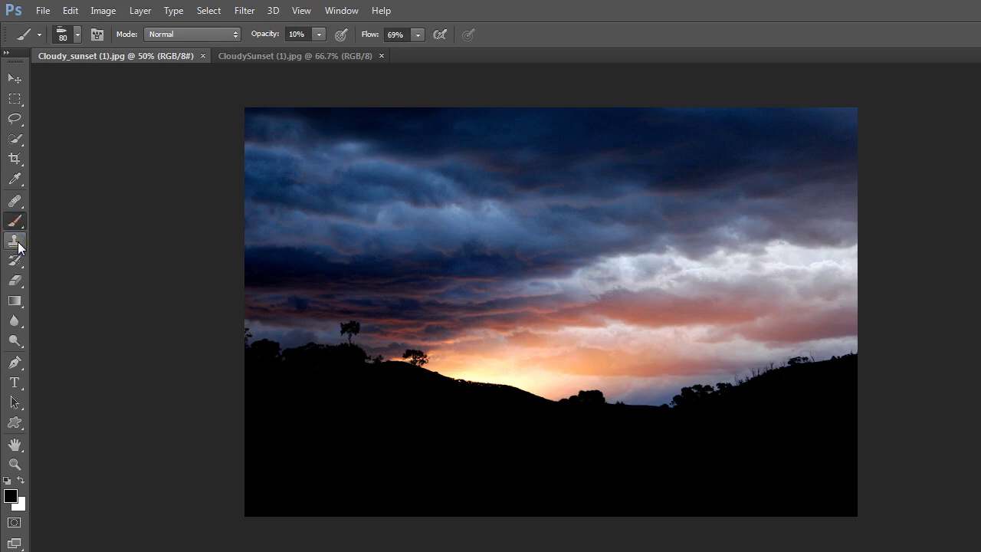
click(17, 244)
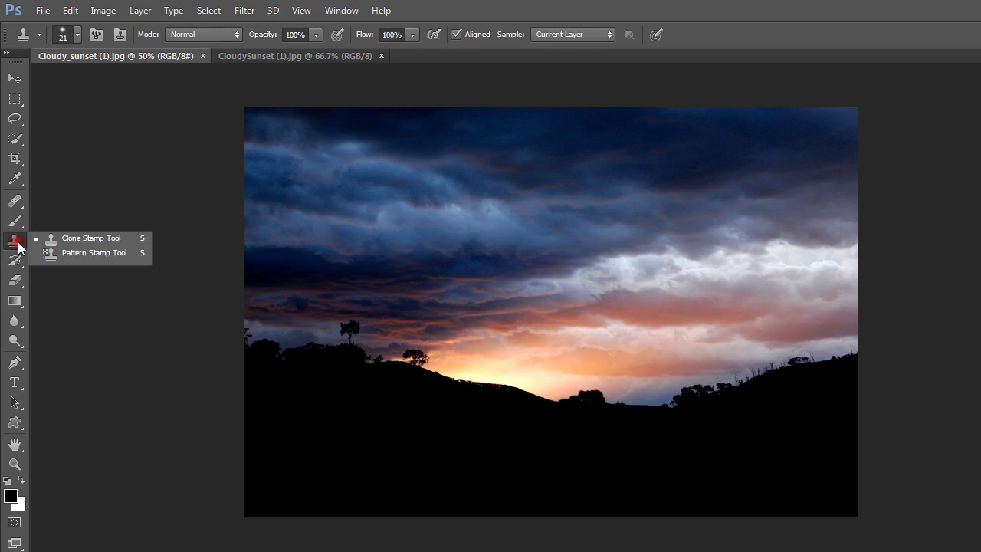
click(17, 244)
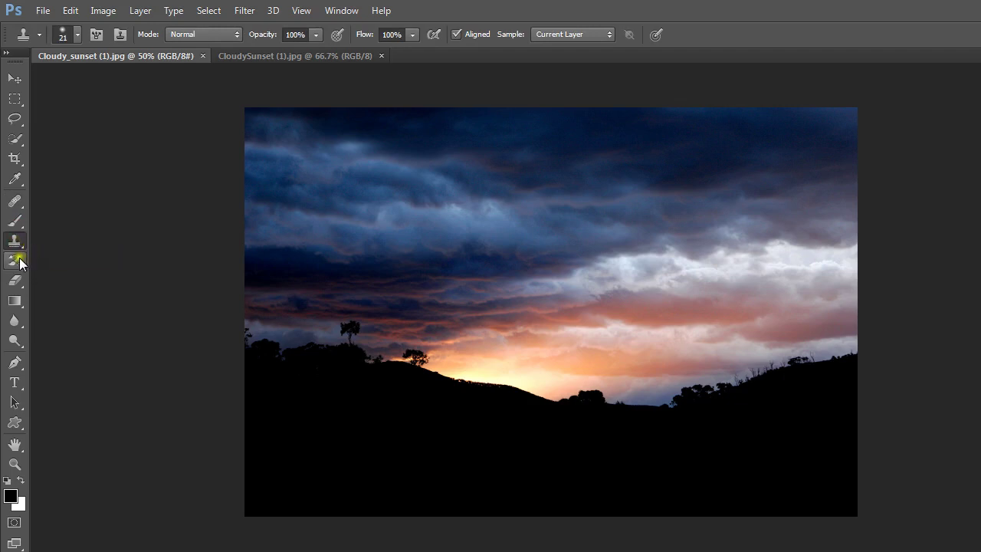
Look through the tool variants grouped under the History Brush, Eraser, Gradient, Blur, Dodge and Pen tools
click(16, 262)
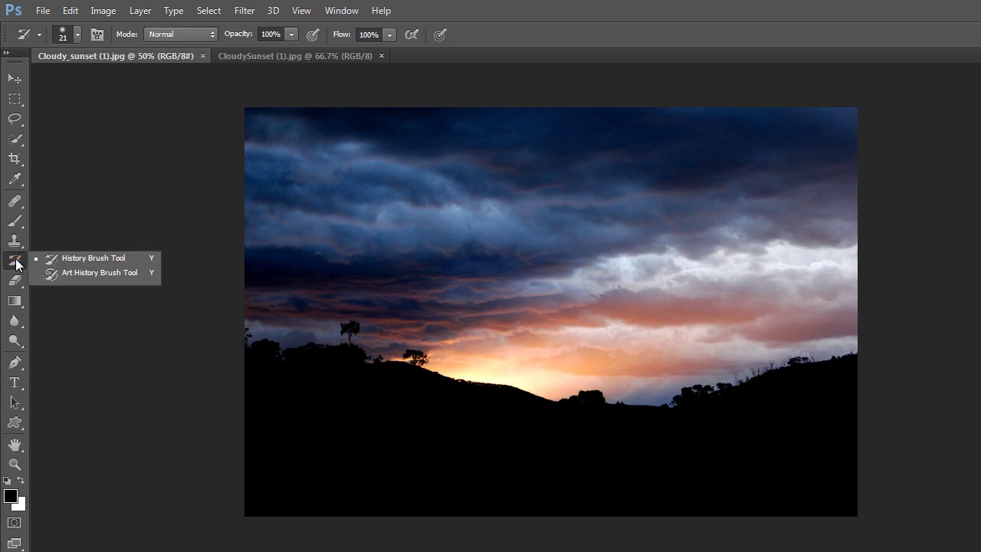
click(16, 261)
click(16, 284)
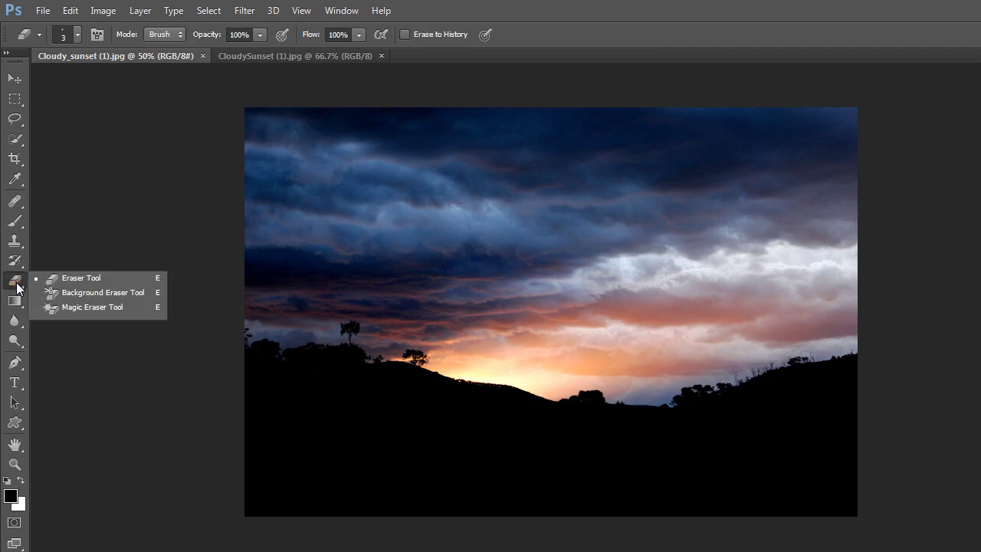
click(16, 302)
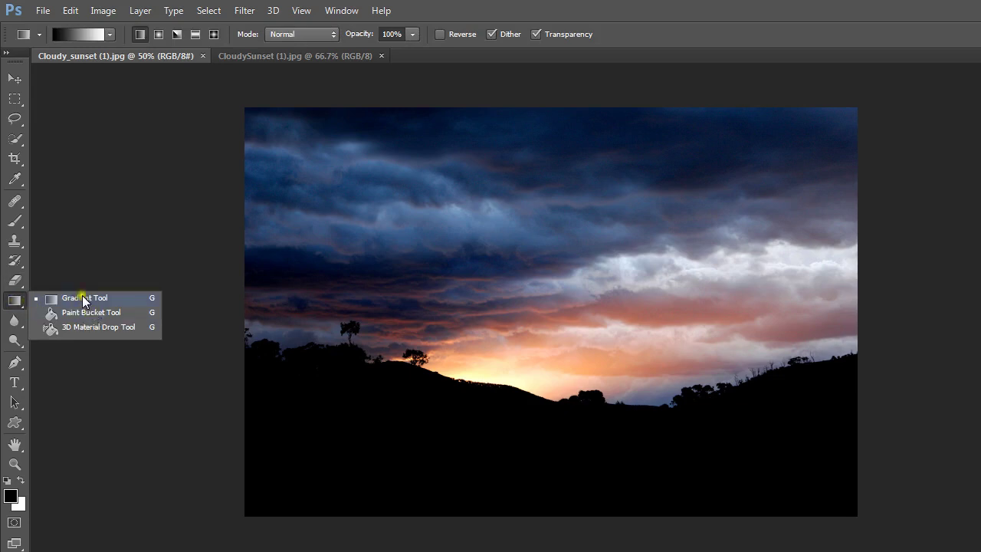
click(13, 325)
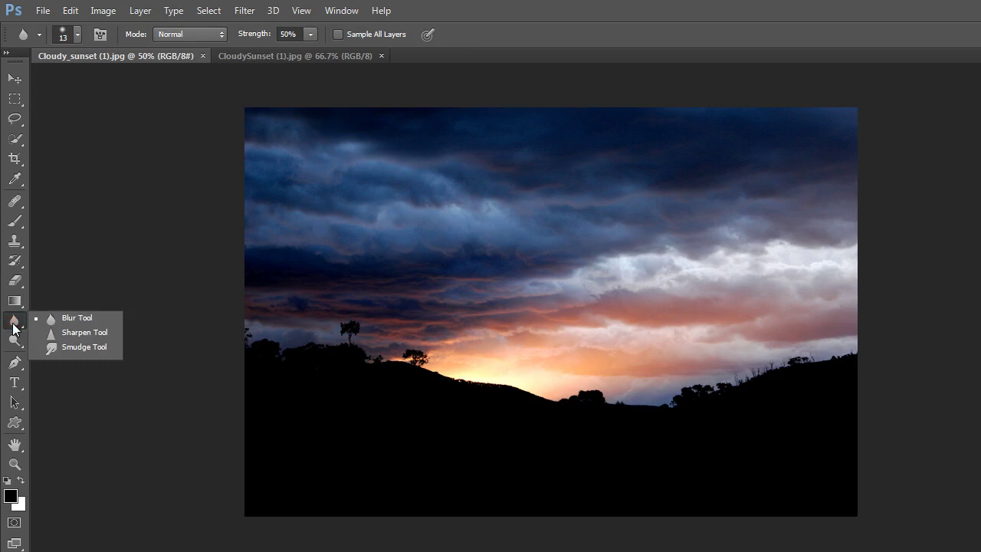
click(14, 340)
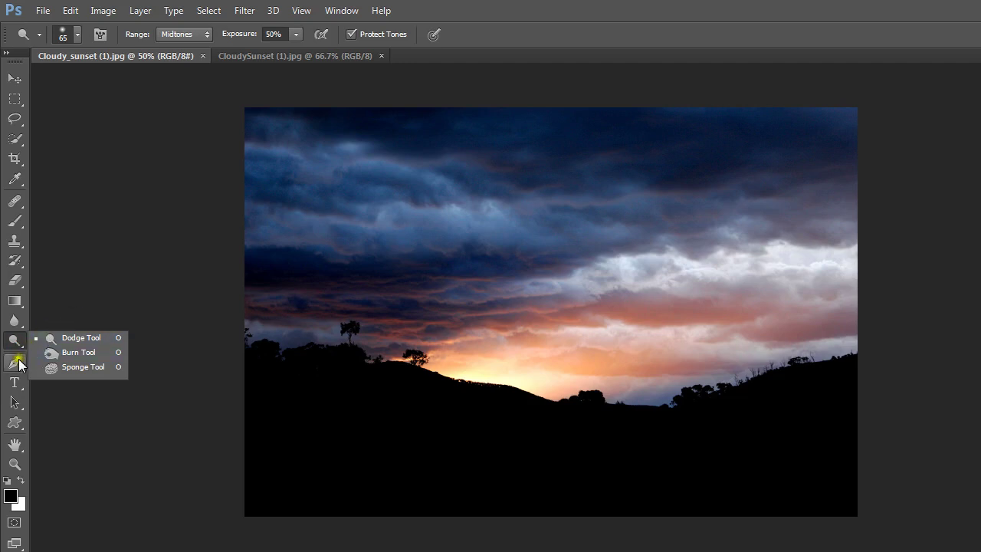
drag(15, 365, 94, 354)
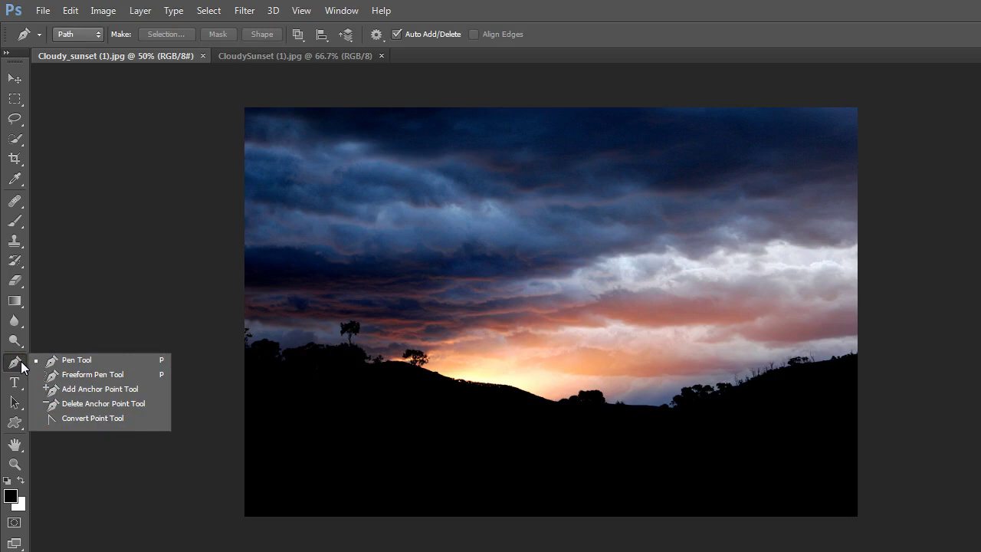
Look through the variants of the Type, Path Selection, Custom Shape and Hand tools, ending with the Zoom Tool active
click(14, 386)
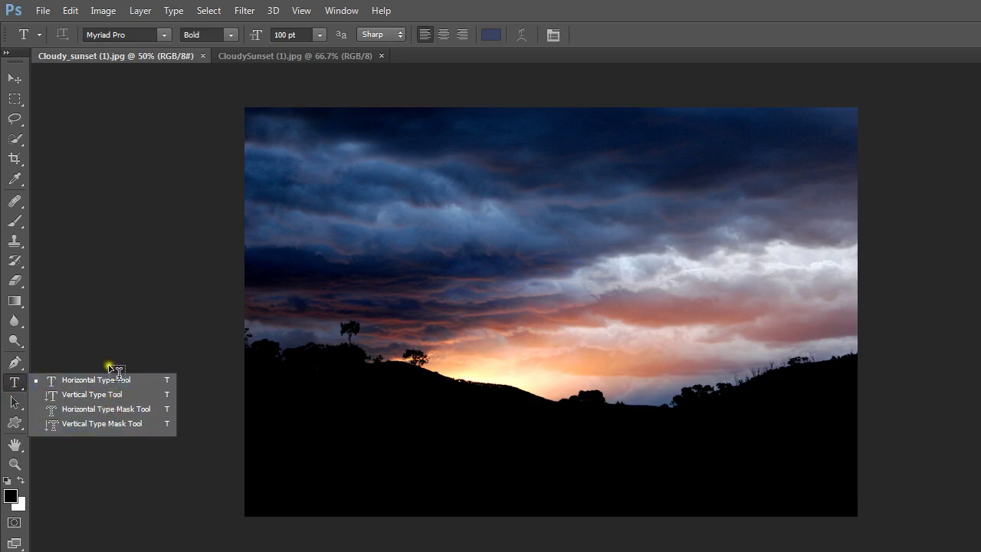
click(13, 404)
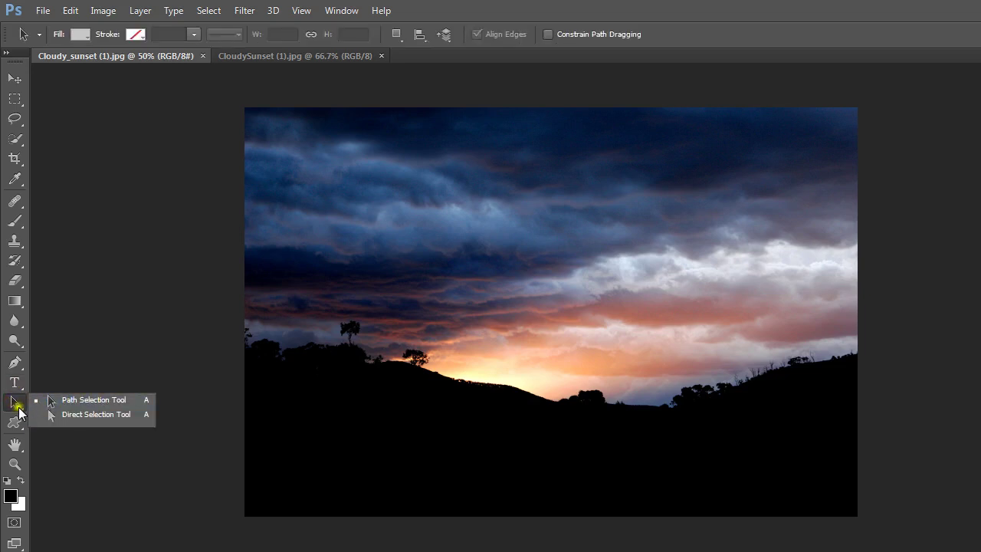
click(16, 424)
click(16, 426)
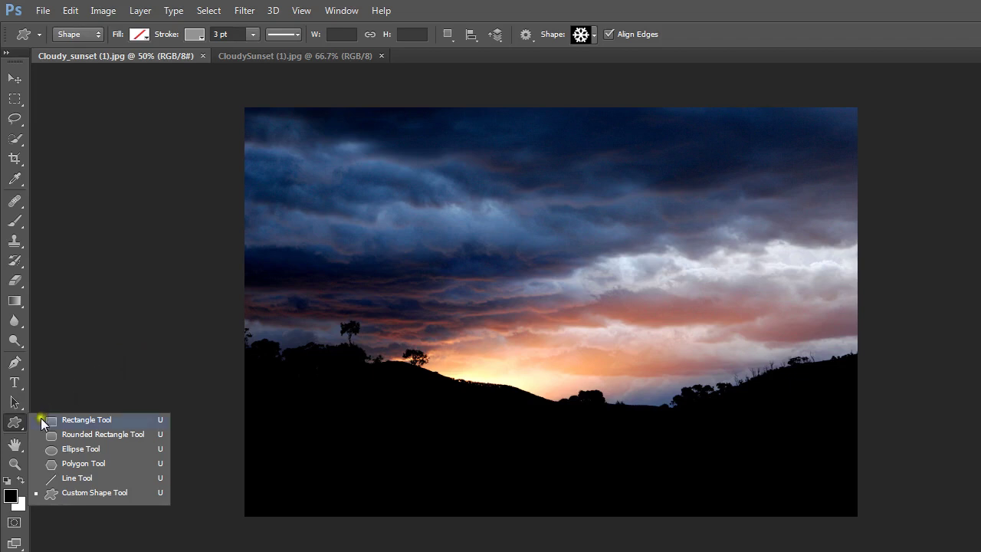
click(16, 447)
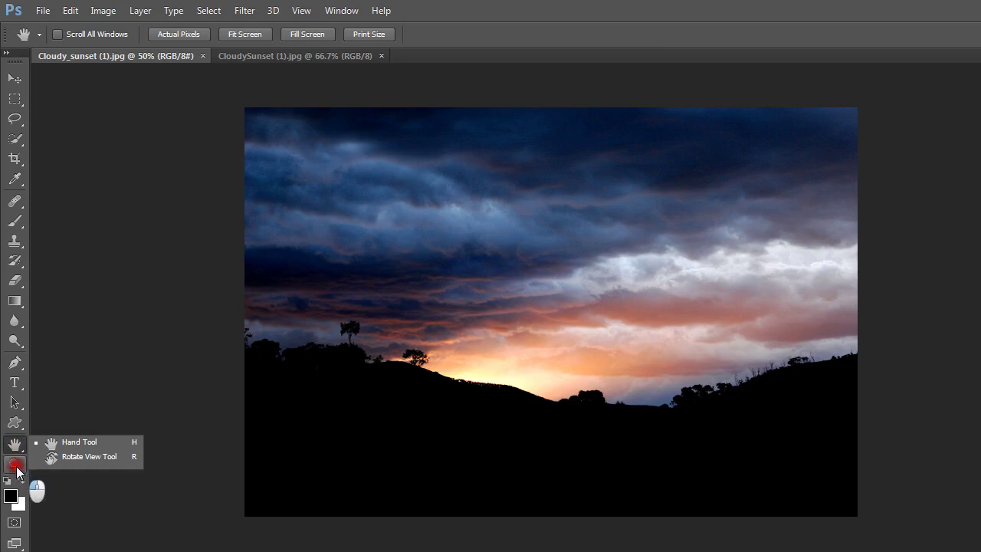
click(15, 465)
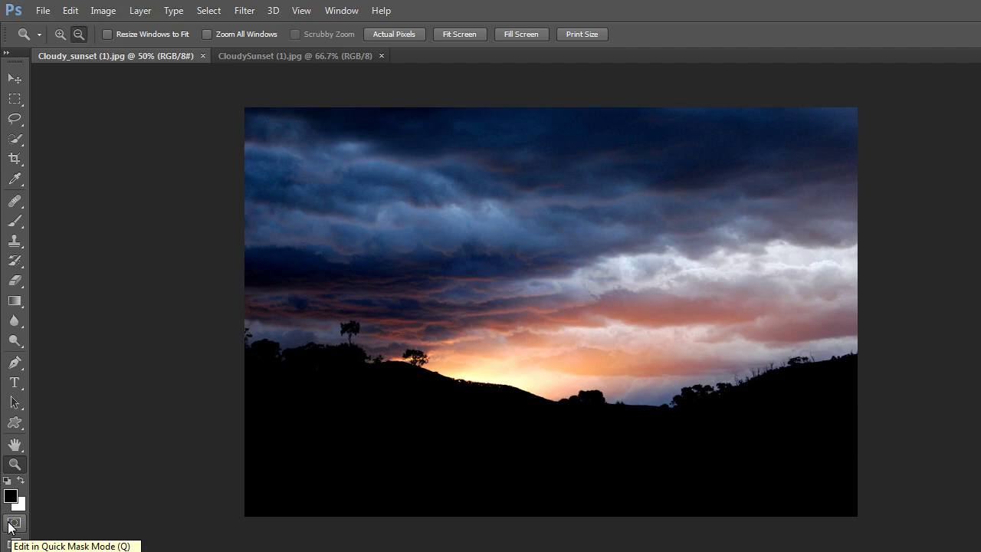
Show the toolbox in two columns and back in one, and move it to the opposite side of the workspace and back
click(7, 53)
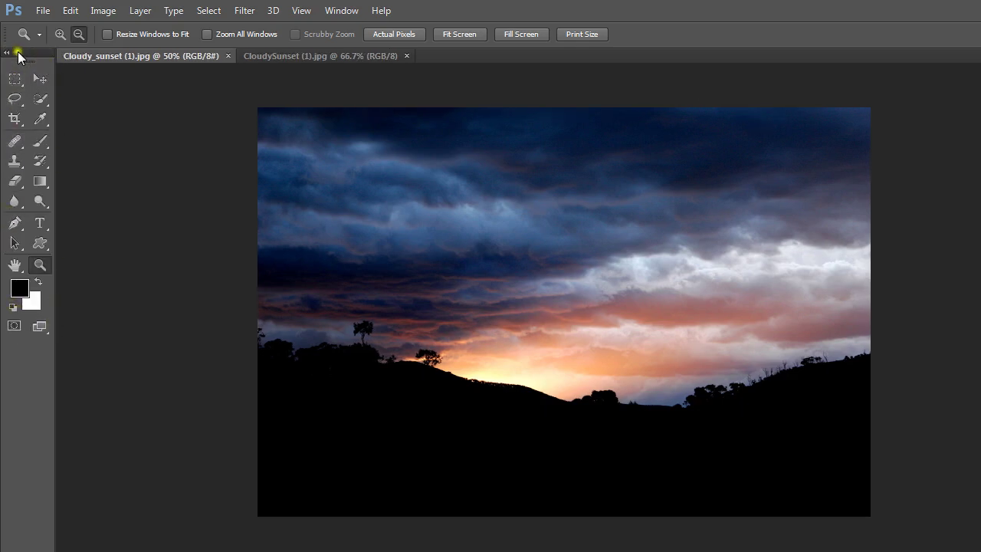
click(7, 53)
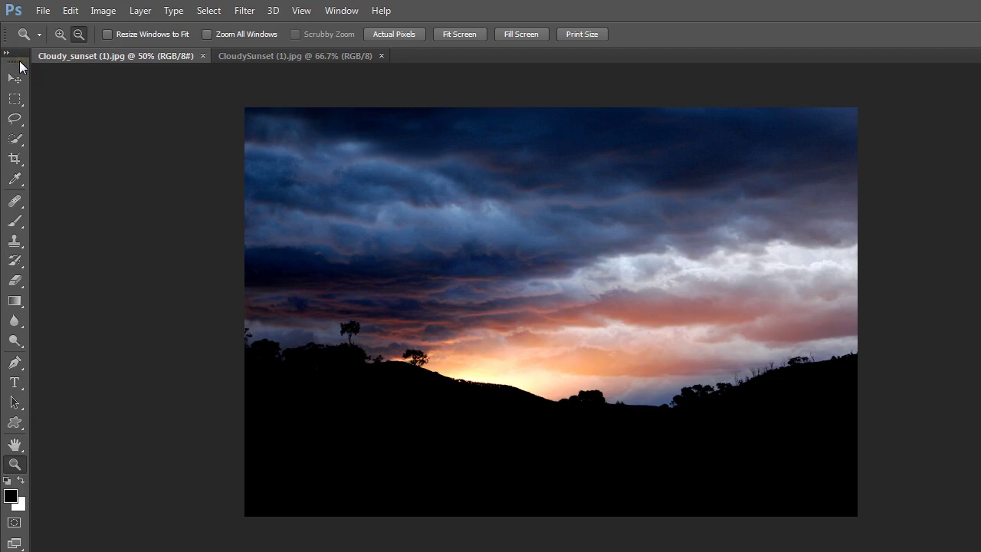
drag(21, 67, 907, 141)
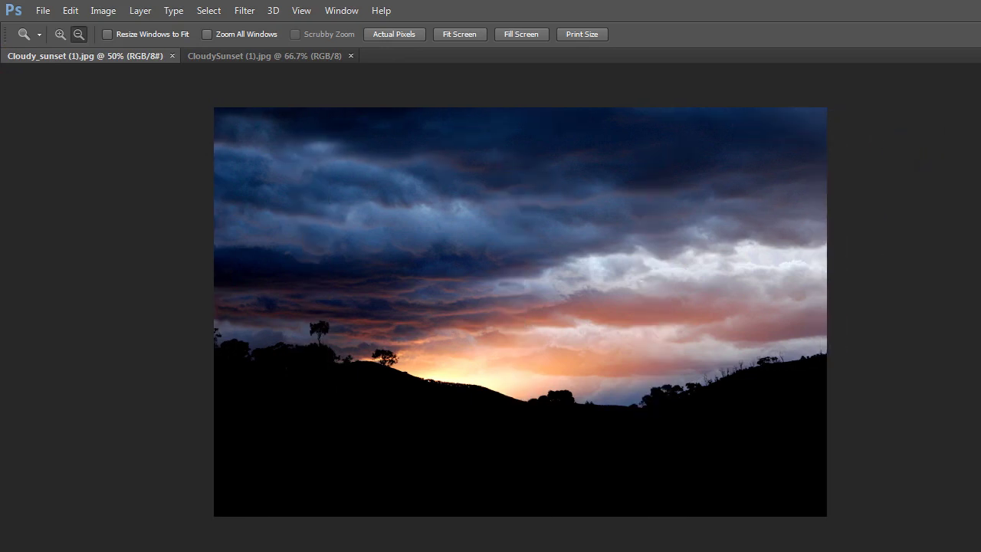
drag(974, 71, 2, 70)
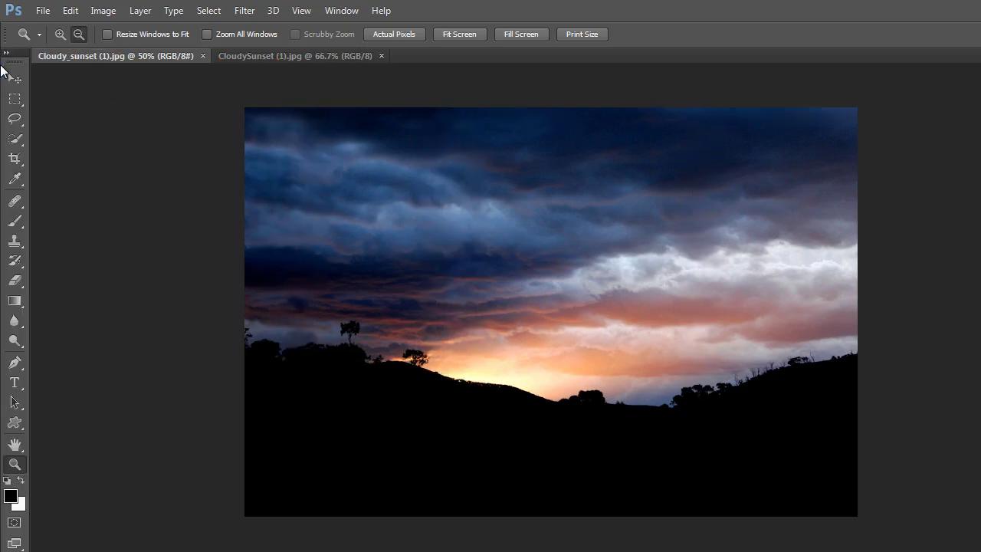